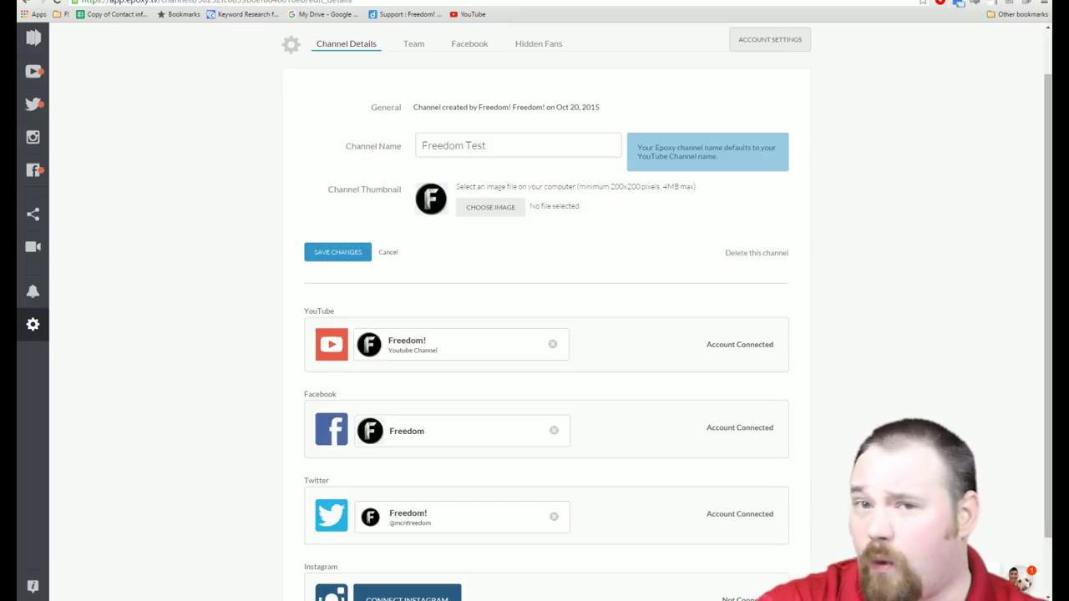
- Answer the support chat's Dropbox survey with the smiling emoji, close the chat, and view team members
{"action": "left_click", "coordinate": [1017, 576]}
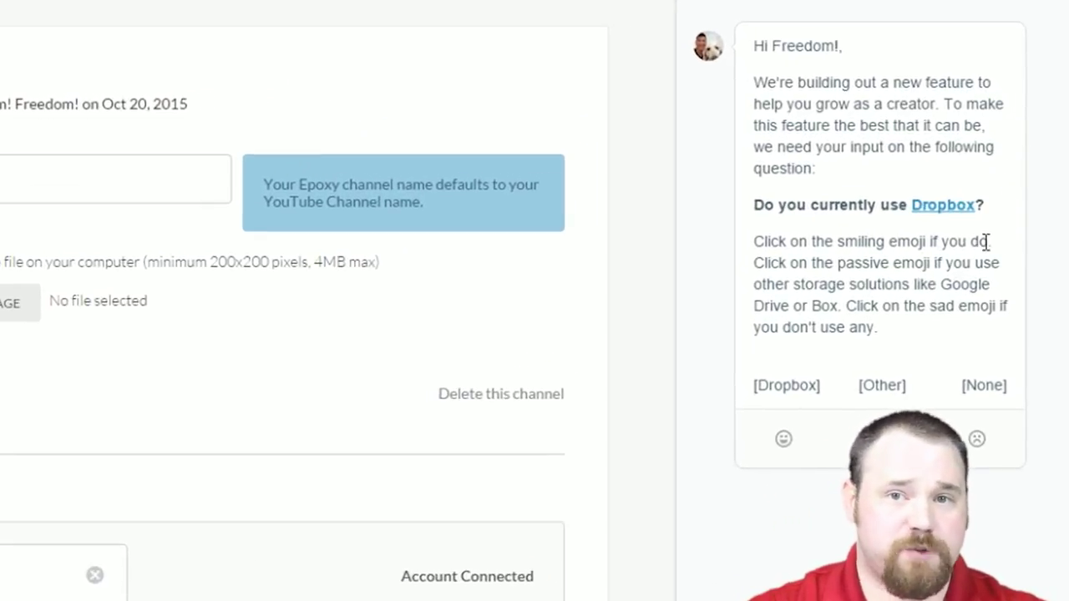
{"action": "left_click", "coordinate": [785, 441]}
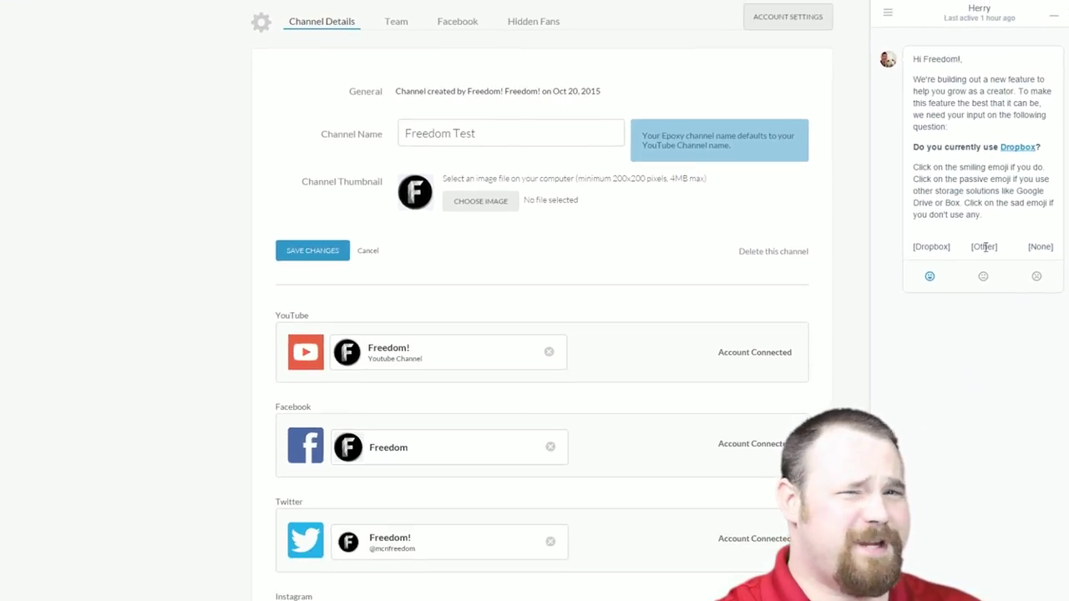
{"action": "left_click", "coordinate": [1054, 15]}
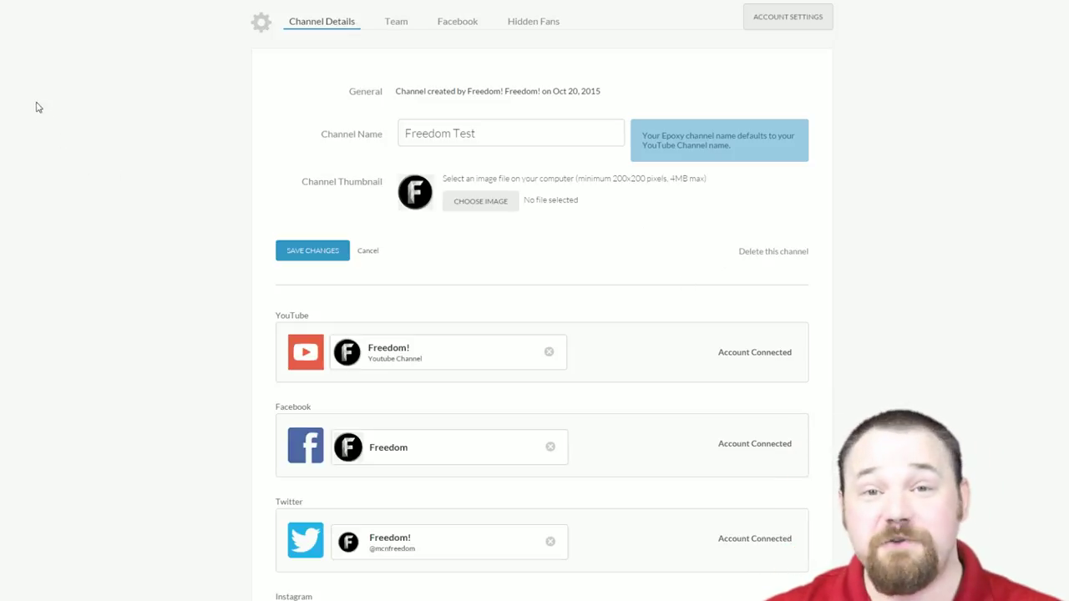
{"action": "scroll", "coordinate": [178, 325], "scroll_direction": "down", "scroll_amount": 1}
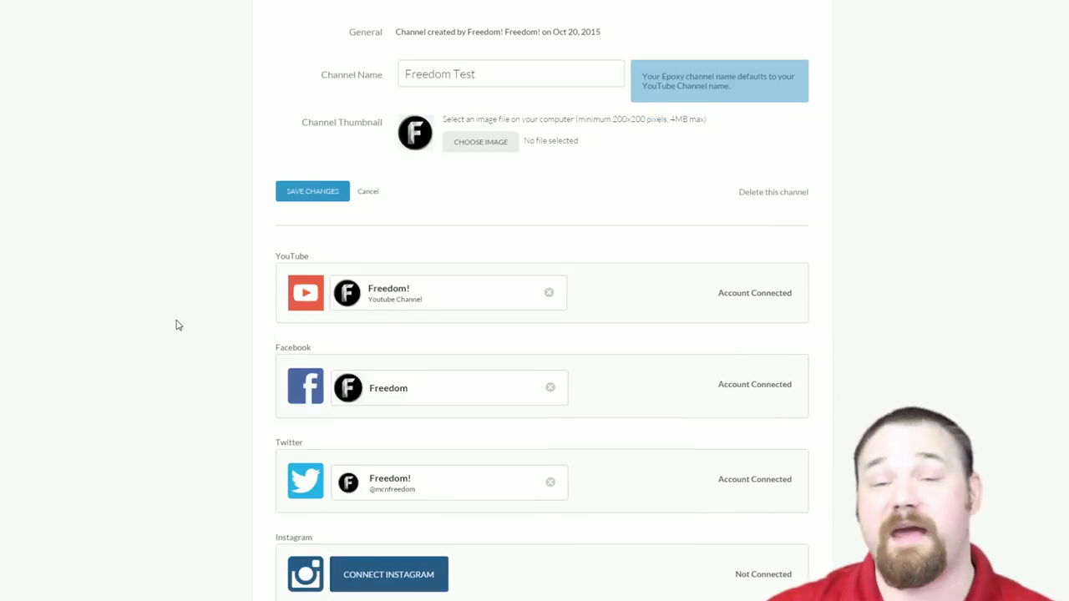
{"action": "scroll", "coordinate": [178, 325], "scroll_direction": "down", "scroll_amount": 1}
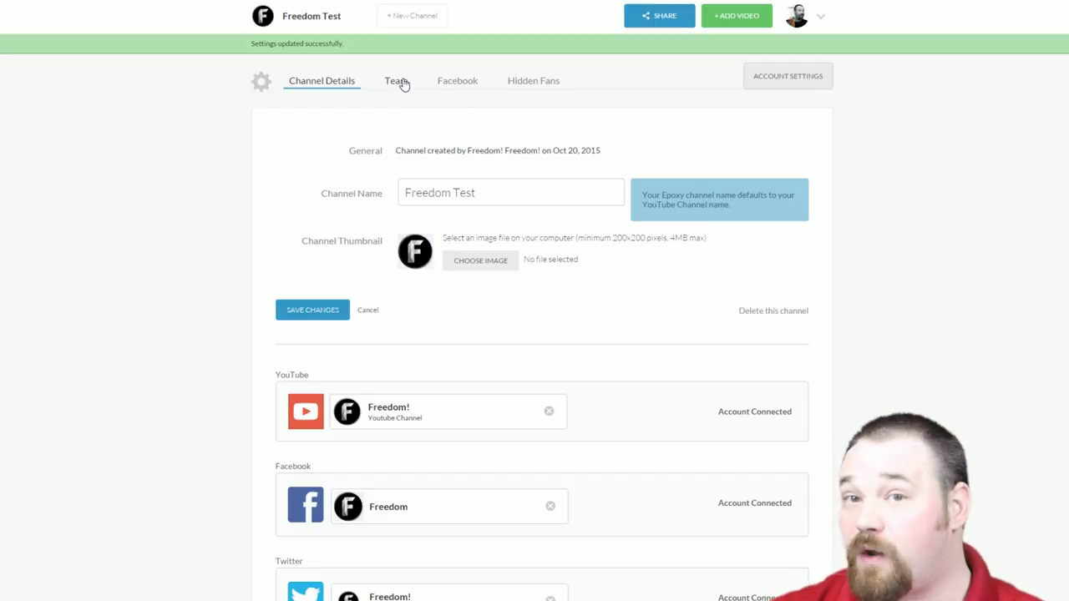
{"action": "left_click", "coordinate": [398, 81]}
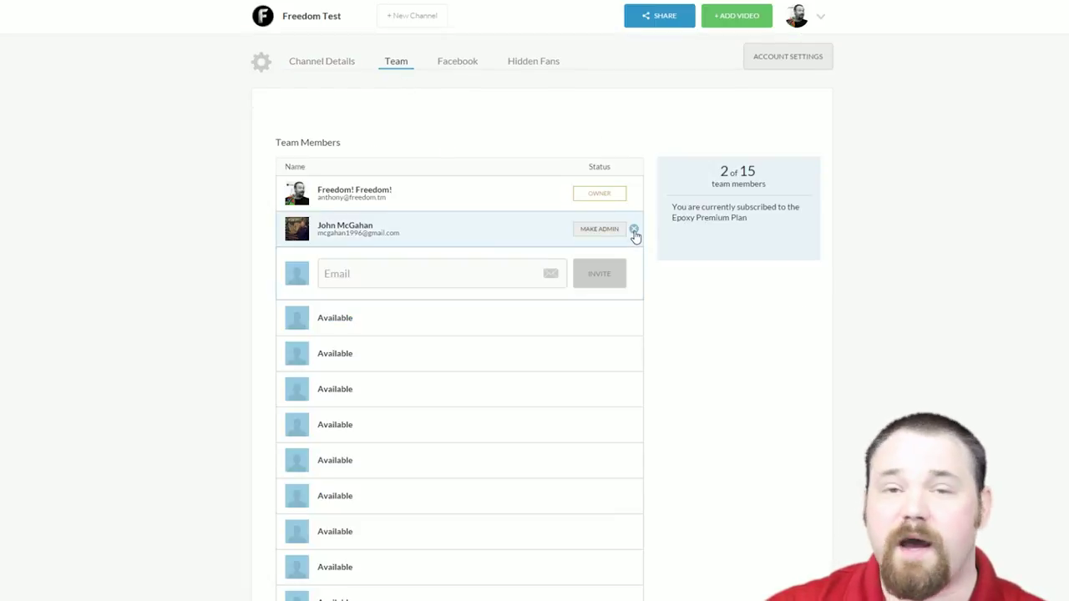
{"action": "left_click", "coordinate": [634, 231]}
{"action": "left_click", "coordinate": [586, 46]}
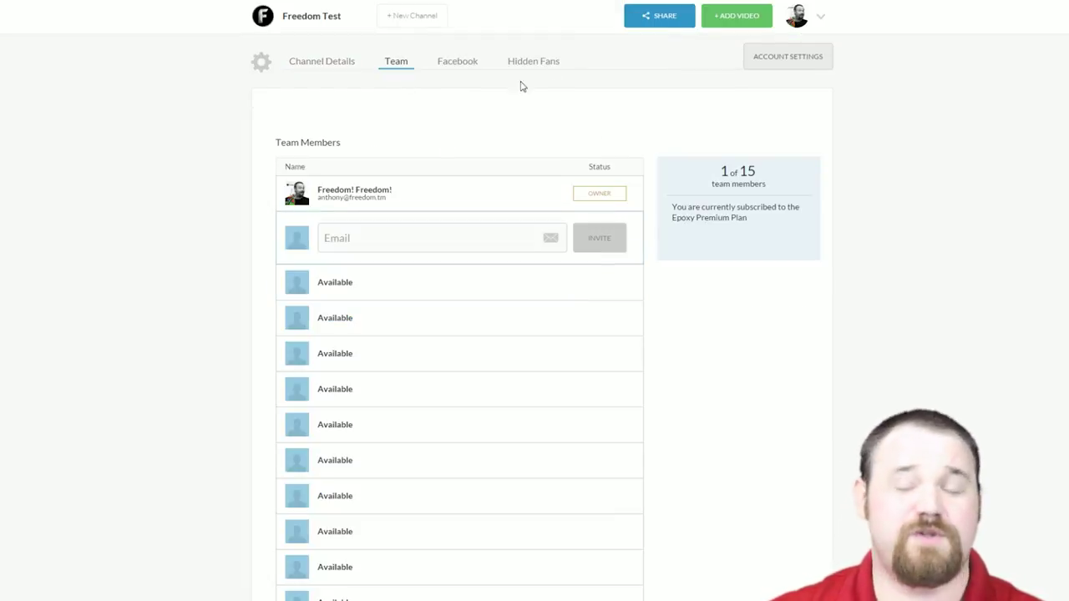
{"action": "left_click", "coordinate": [470, 69]}
{"action": "type", "text": "A video just for you!!"}
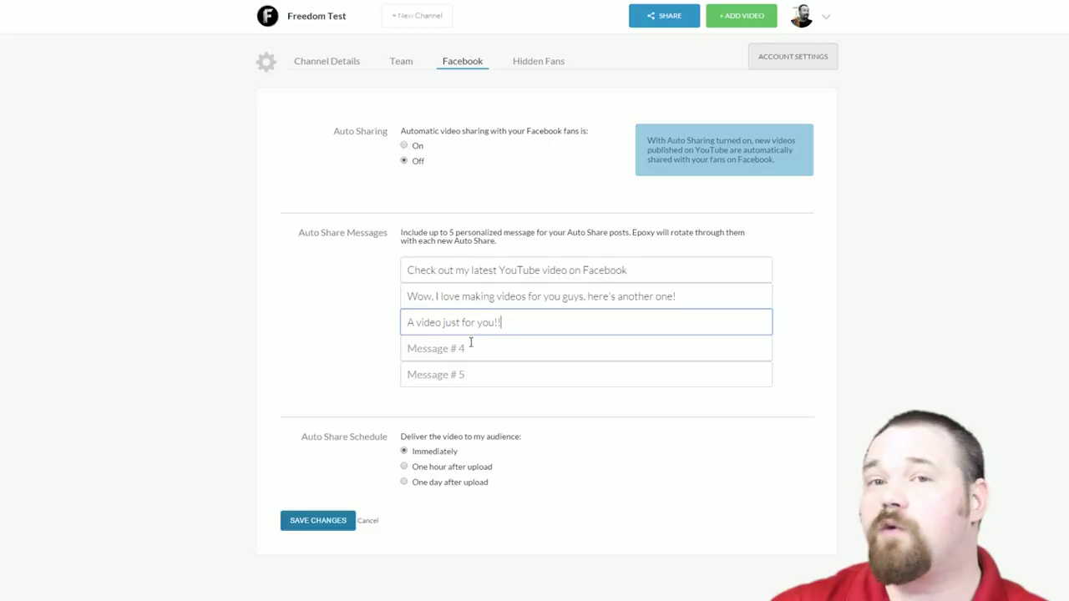
{"action": "left_click", "coordinate": [472, 347]}
{"action": "type", "text": "He"}
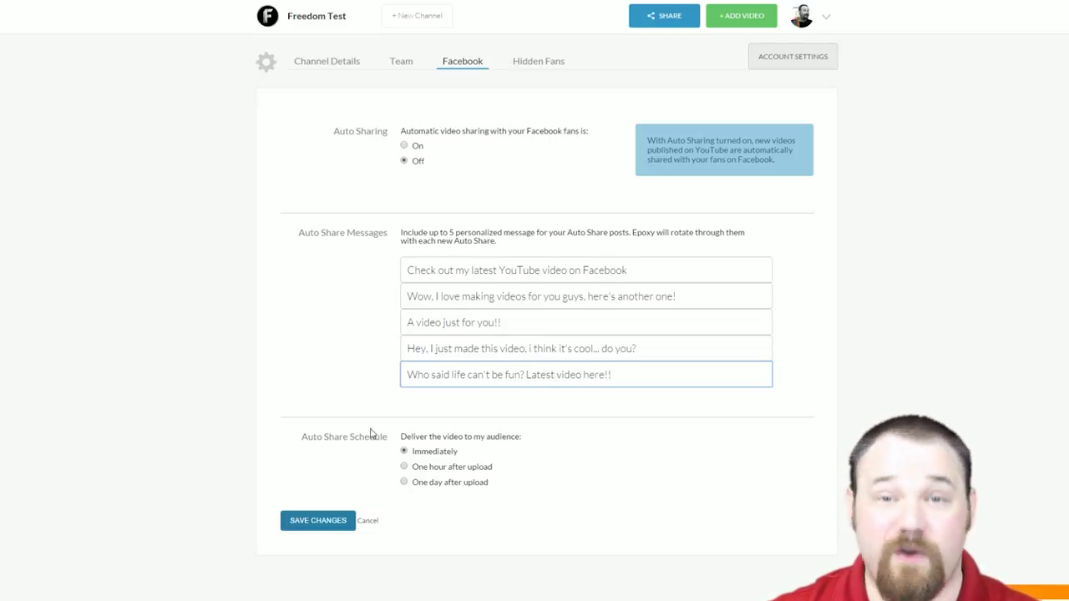
{"action": "left_click", "coordinate": [325, 512]}
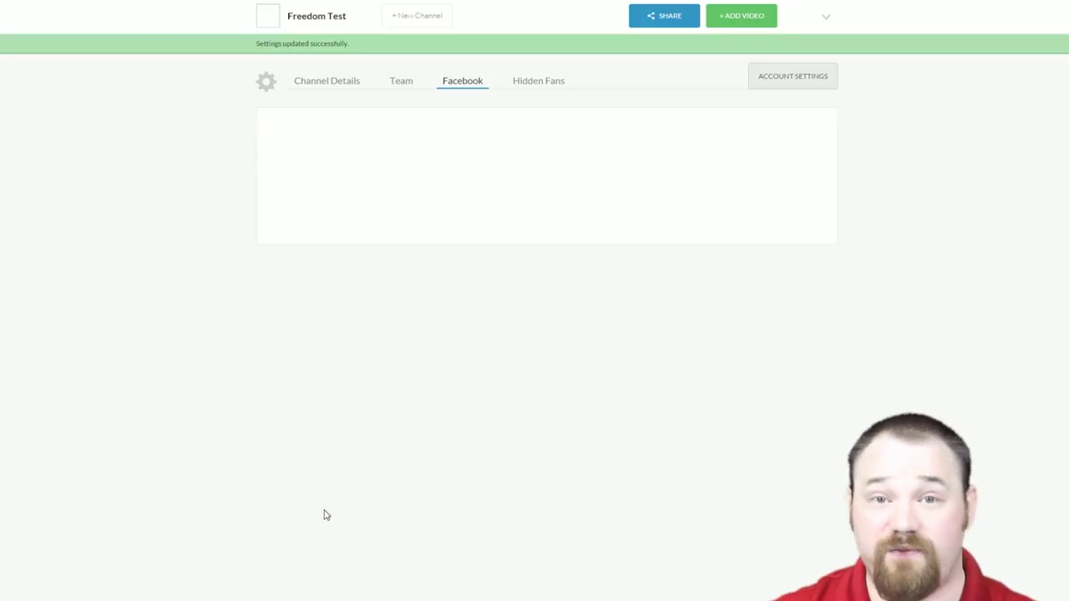
{"action": "left_click", "coordinate": [538, 61]}
- Open the YouTube channel's fan comments and slide the subscriber filter toward bigger fans
{"action": "left_click", "coordinate": [323, 65]}
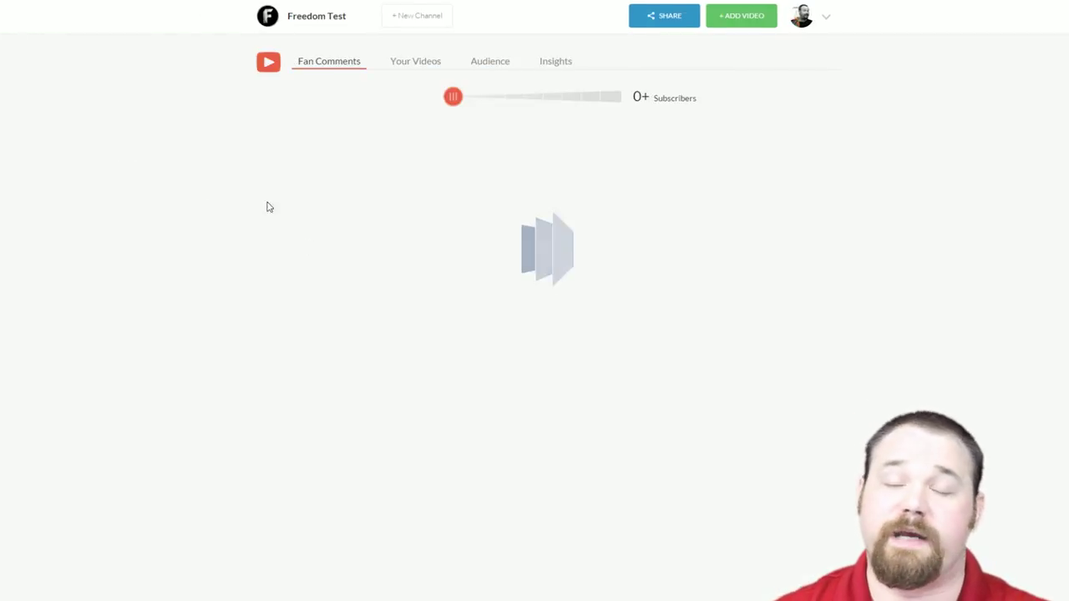
{"action": "scroll", "coordinate": [860, 242], "scroll_direction": "down", "scroll_amount": 10}
{"action": "scroll", "coordinate": [860, 252], "scroll_direction": "down", "scroll_amount": 5}
{"action": "scroll", "coordinate": [860, 255], "scroll_direction": "down", "scroll_amount": 5}
{"action": "scroll", "coordinate": [861, 260], "scroll_direction": "down", "scroll_amount": 5}
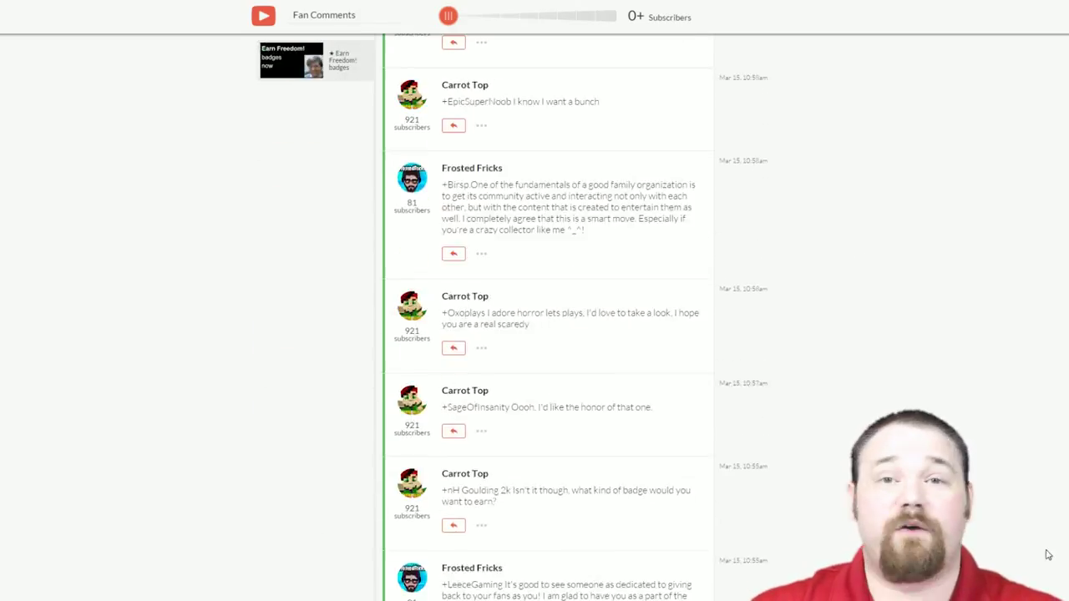
{"action": "mouse_move", "coordinate": [456, 100]}
{"action": "left_mouse_down"}
{"action": "mouse_move", "coordinate": [610, 98]}
{"action": "mouse_move", "coordinate": [406, 109]}
{"action": "left_mouse_up"}
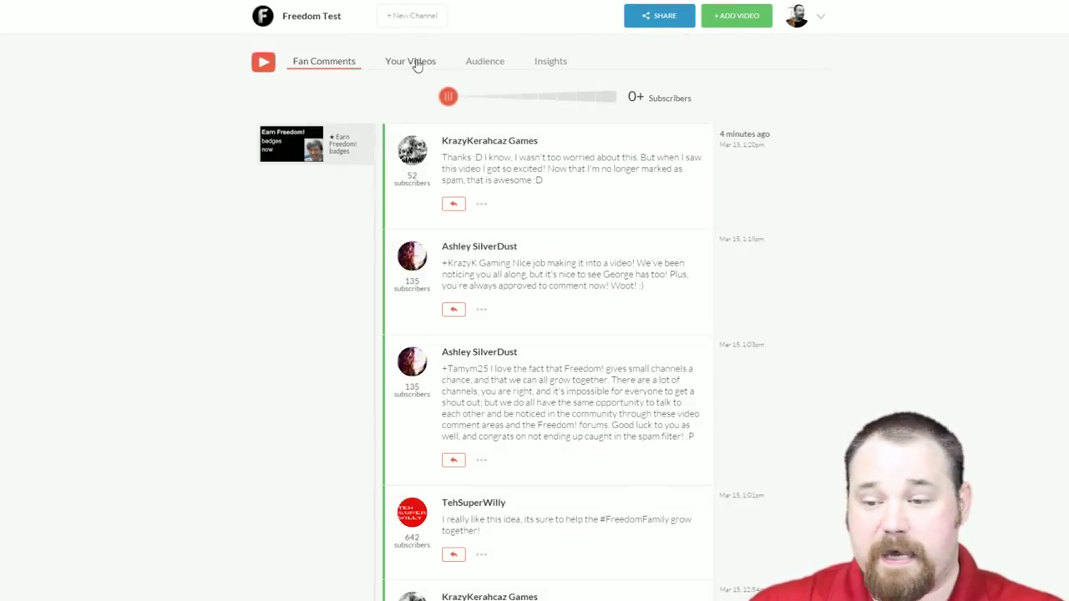
{"action": "left_click", "coordinate": [484, 60]}
{"action": "scroll", "coordinate": [866, 291], "scroll_direction": "down", "scroll_amount": 3}
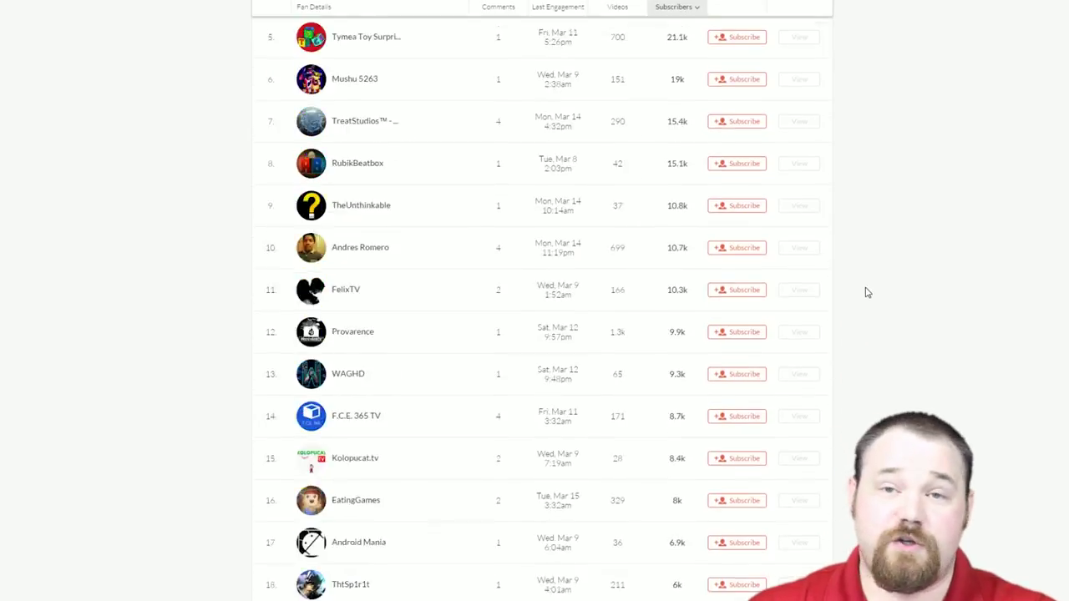
{"action": "scroll", "coordinate": [847, 305], "scroll_direction": "down", "scroll_amount": 8}
{"action": "scroll", "coordinate": [841, 326], "scroll_direction": "down", "scroll_amount": 10}
{"action": "scroll", "coordinate": [841, 326], "scroll_direction": "up", "scroll_amount": 10}
{"action": "scroll", "coordinate": [840, 346], "scroll_direction": "up", "scroll_amount": 9}
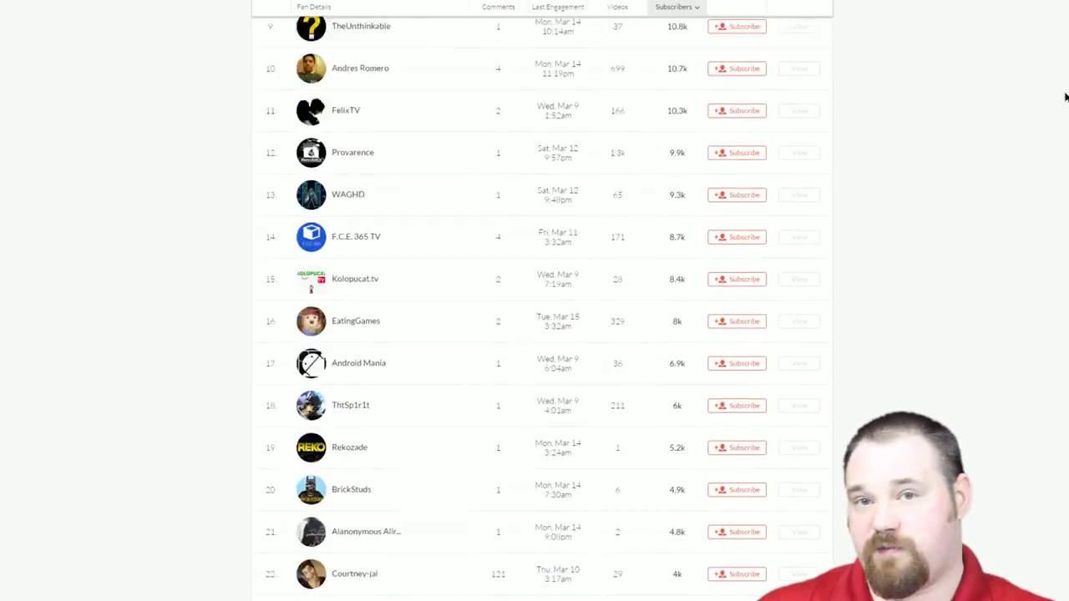
{"action": "scroll", "coordinate": [1066, 95], "scroll_direction": "up", "scroll_amount": 6}
{"action": "left_click", "coordinate": [813, 98]}
{"action": "scroll", "coordinate": [298, 472], "scroll_direction": "down", "scroll_amount": 2}
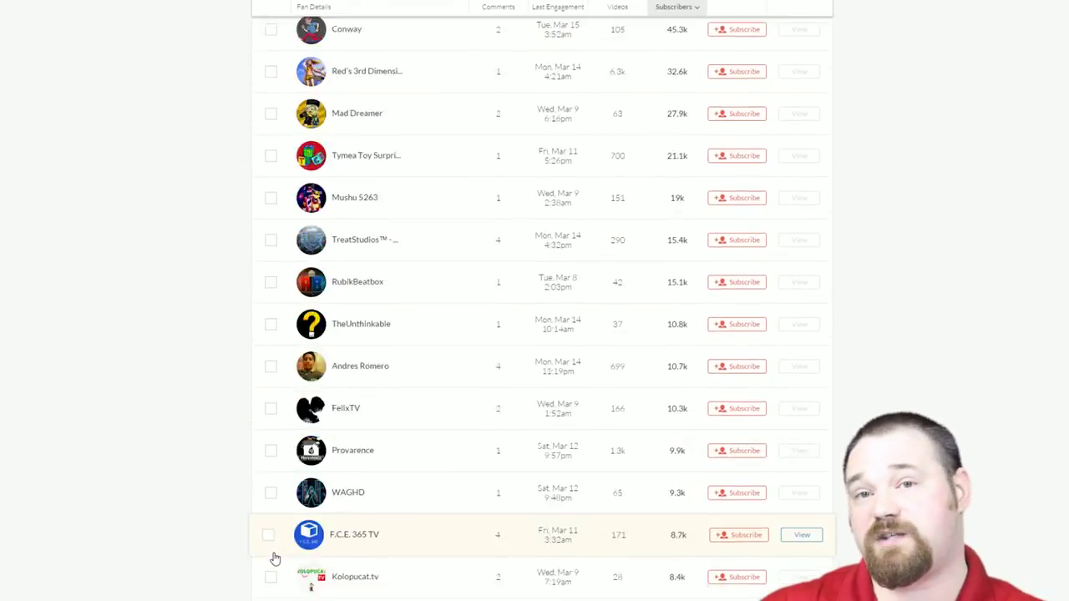
{"action": "scroll", "coordinate": [275, 556], "scroll_direction": "down", "scroll_amount": 4}
{"action": "scroll", "coordinate": [270, 568], "scroll_direction": "down", "scroll_amount": 3}
{"action": "left_click", "coordinate": [269, 570]}
{"action": "scroll", "coordinate": [269, 573], "scroll_direction": "down", "scroll_amount": 2}
{"action": "scroll", "coordinate": [262, 577], "scroll_direction": "down", "scroll_amount": 3}
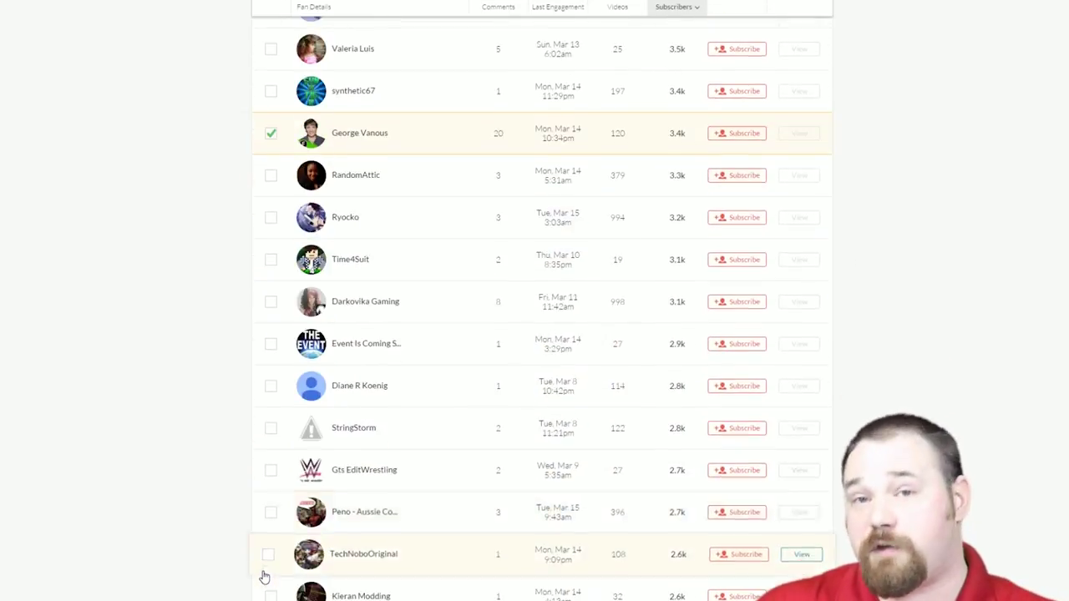
{"action": "scroll", "coordinate": [258, 582], "scroll_direction": "down", "scroll_amount": 3}
{"action": "scroll", "coordinate": [260, 587], "scroll_direction": "down", "scroll_amount": 4}
{"action": "scroll", "coordinate": [259, 586], "scroll_direction": "down", "scroll_amount": 3}
{"action": "scroll", "coordinate": [258, 584], "scroll_direction": "down", "scroll_amount": 3}
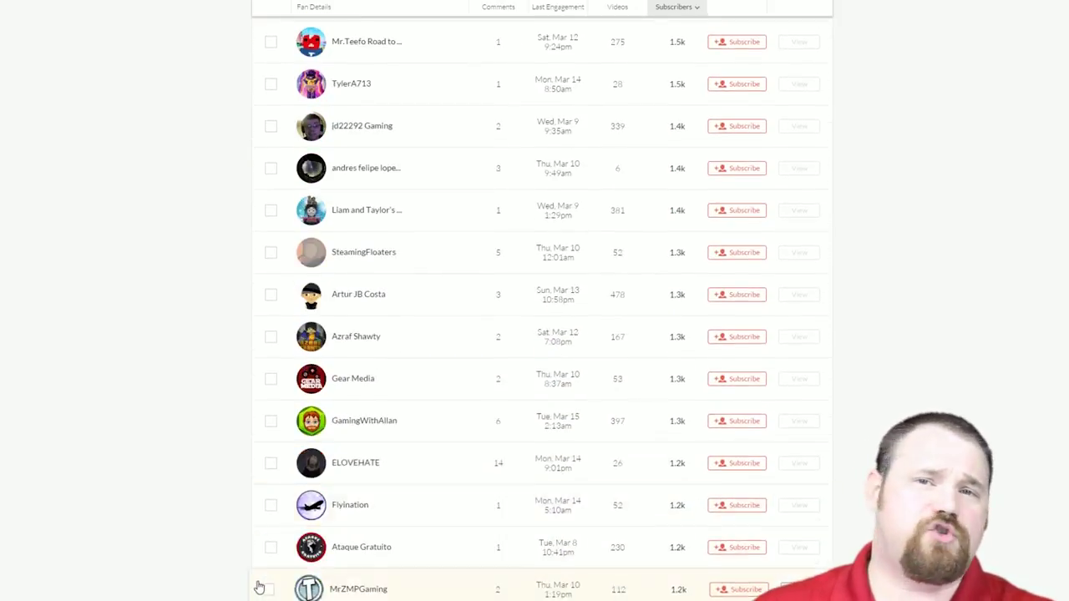
{"action": "scroll", "coordinate": [257, 585], "scroll_direction": "down", "scroll_amount": 5}
{"action": "left_click", "coordinate": [259, 587]}
{"action": "scroll", "coordinate": [254, 574], "scroll_direction": "down", "scroll_amount": 2}
{"action": "scroll", "coordinate": [259, 517], "scroll_direction": "down", "scroll_amount": 3}
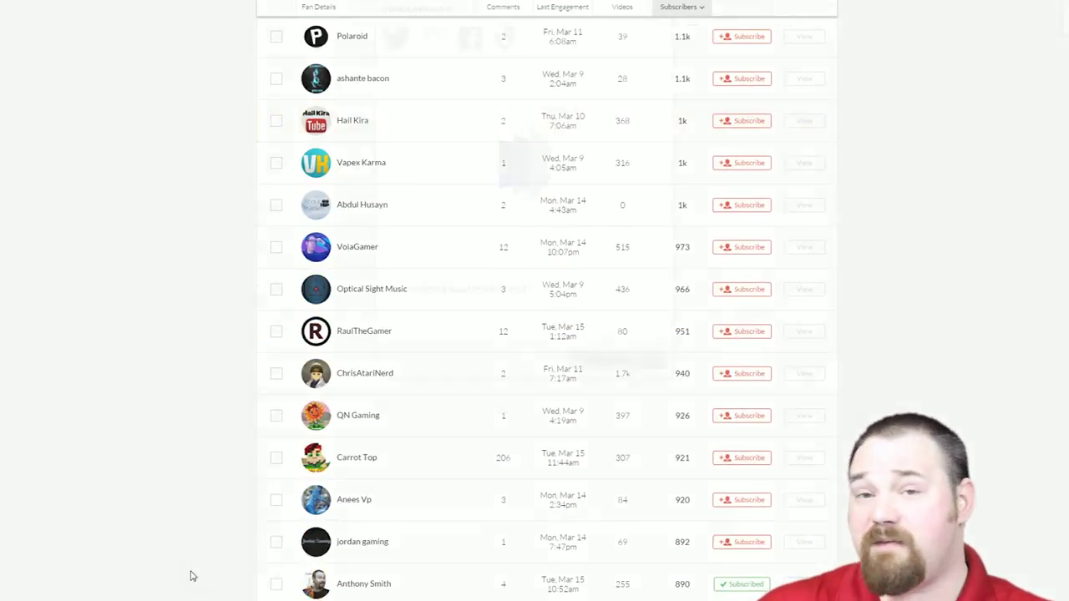
{"action": "type", "text": "Wow"}
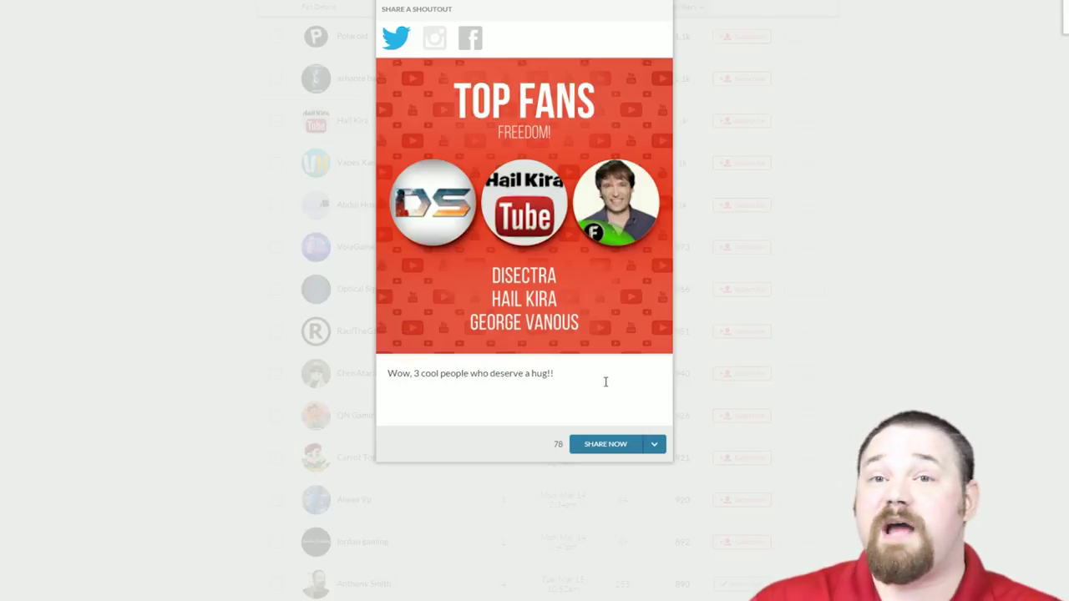
{"action": "left_click", "coordinate": [617, 447]}
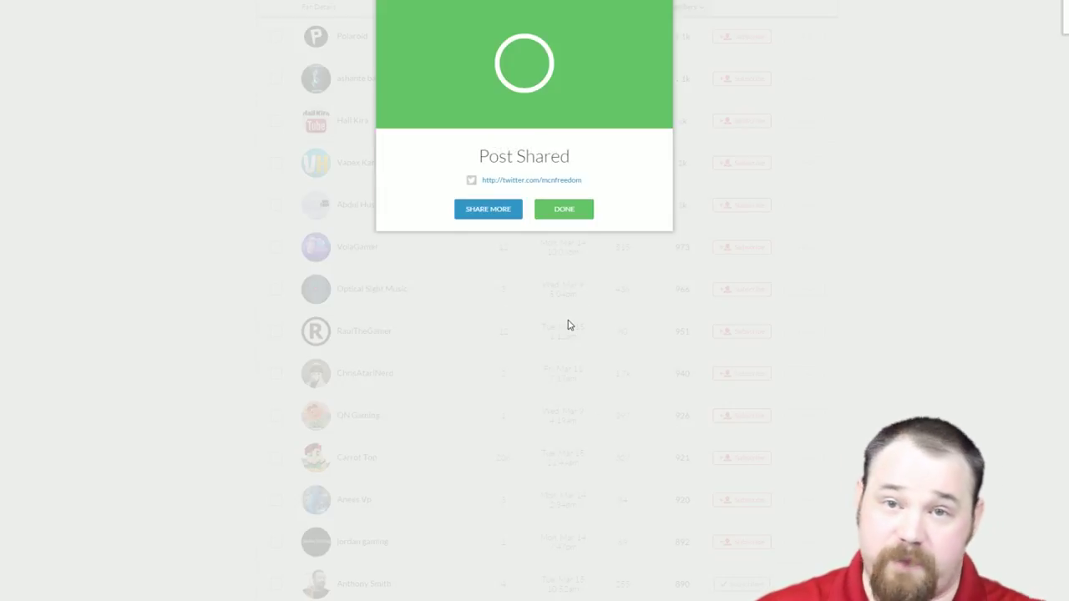
{"action": "left_click", "coordinate": [575, 213]}
{"action": "scroll", "coordinate": [437, 250], "scroll_direction": "up", "scroll_amount": 10}
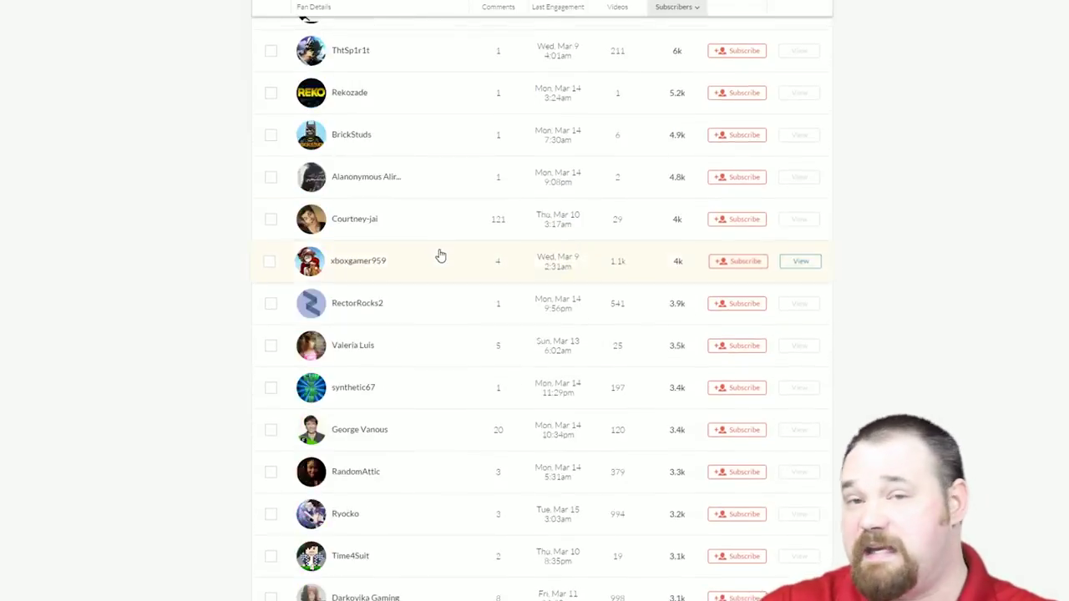
- Review YouTube Insights, switching Audience Response between Likes, Dislikes and Comments
{"action": "left_click", "coordinate": [550, 61]}
{"action": "scroll", "coordinate": [930, 291], "scroll_direction": "down", "scroll_amount": 2}
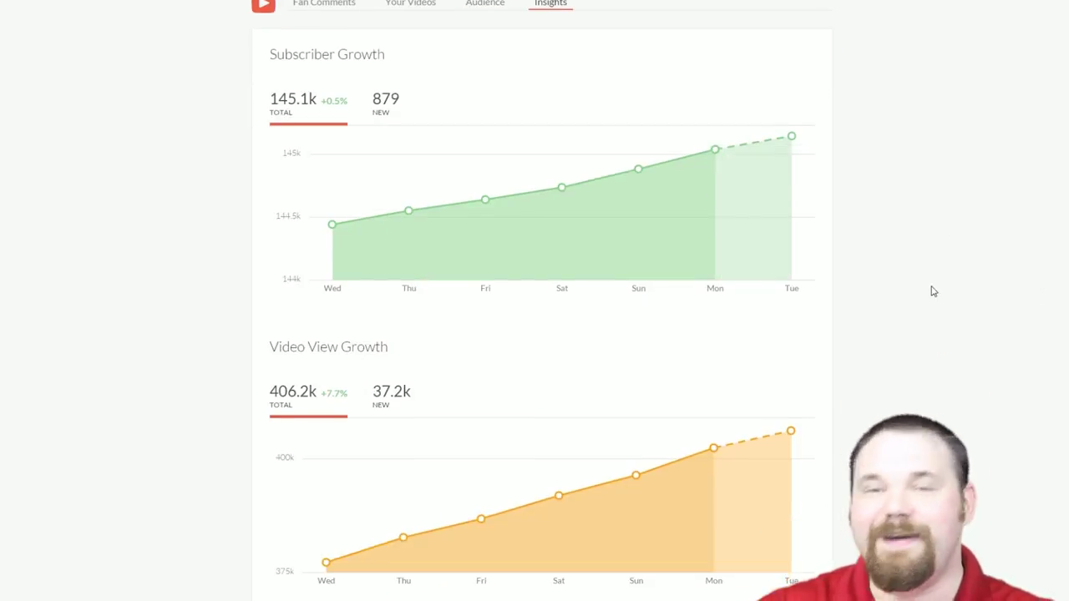
{"action": "scroll", "coordinate": [561, 147], "scroll_direction": "down", "scroll_amount": 2}
{"action": "scroll", "coordinate": [373, 176], "scroll_direction": "up", "scroll_amount": 1}
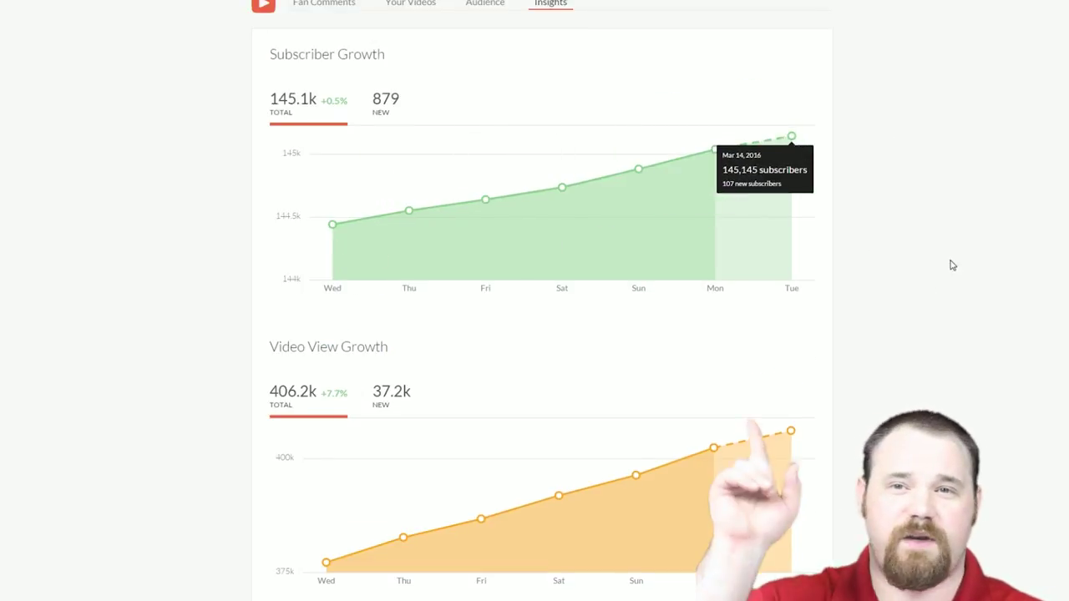
{"action": "scroll", "coordinate": [927, 264], "scroll_direction": "down", "scroll_amount": 3}
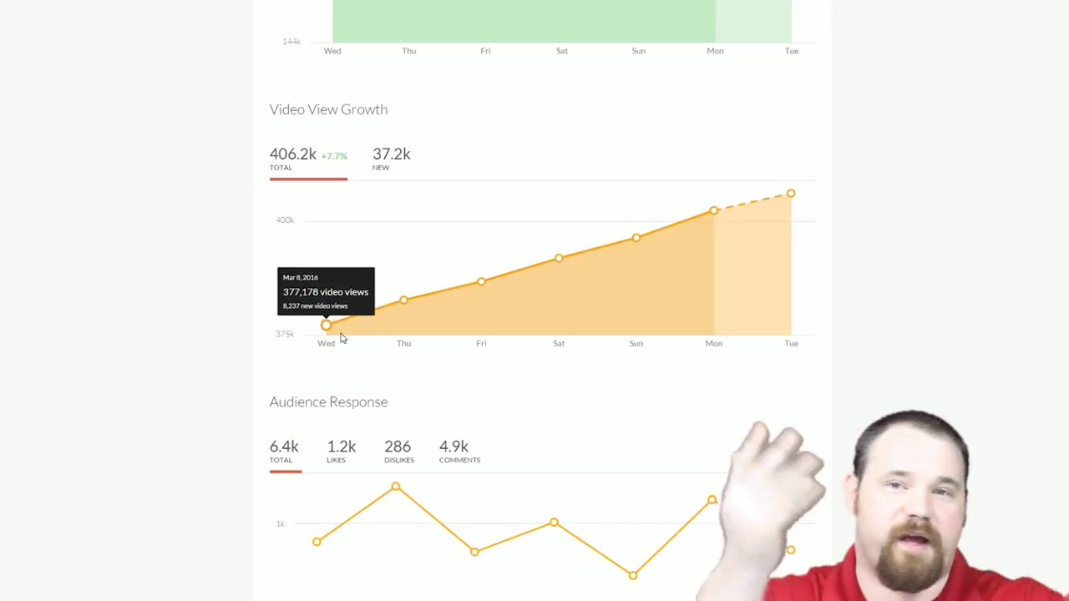
{"action": "mouse_move", "coordinate": [789, 431]}
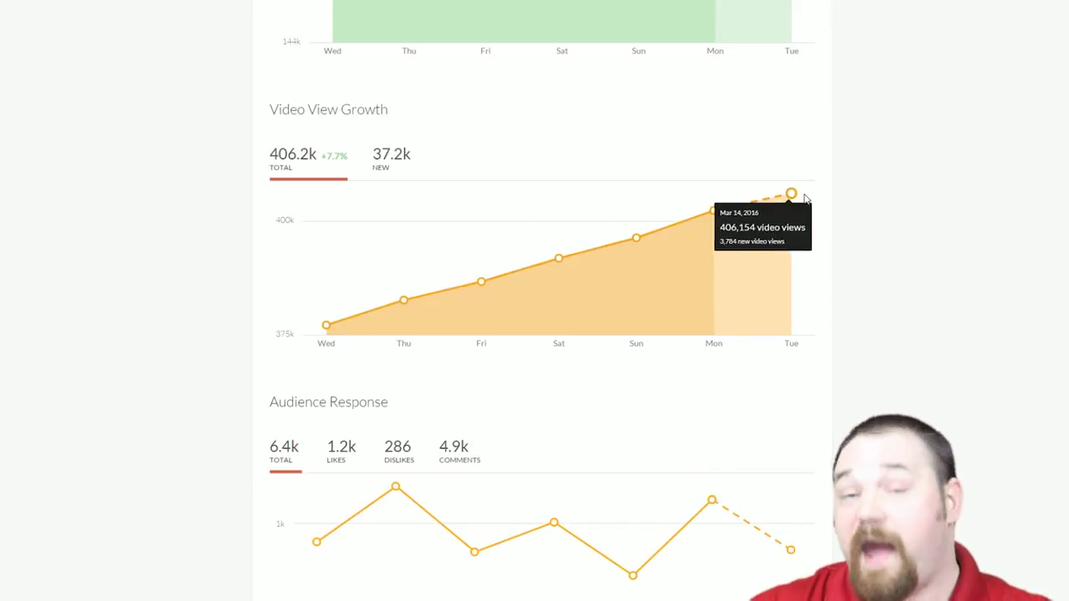
{"action": "scroll", "coordinate": [941, 317], "scroll_direction": "down", "scroll_amount": 1}
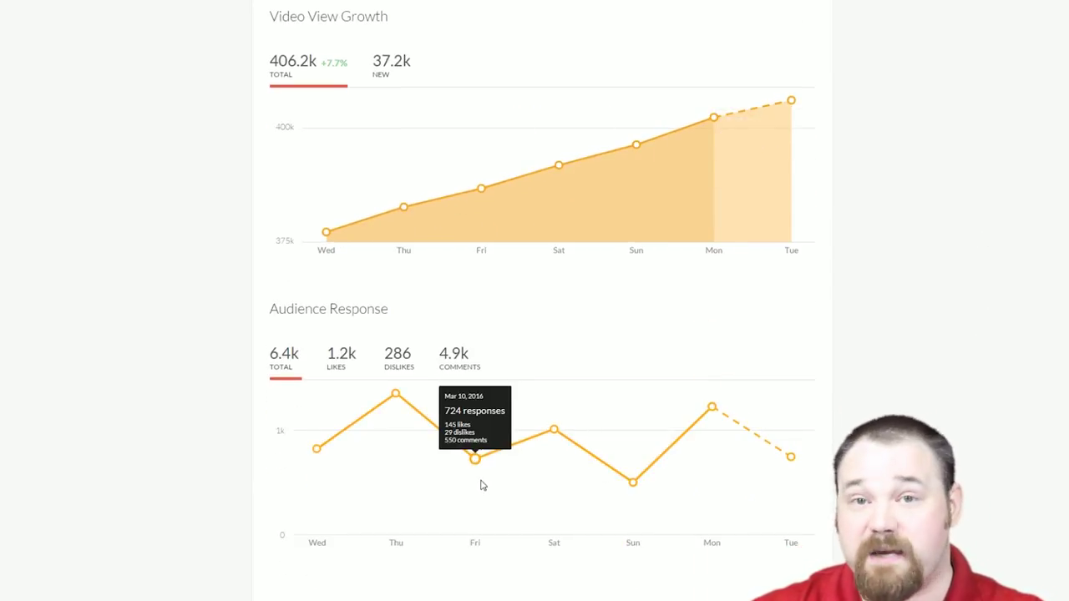
{"action": "left_click", "coordinate": [340, 357]}
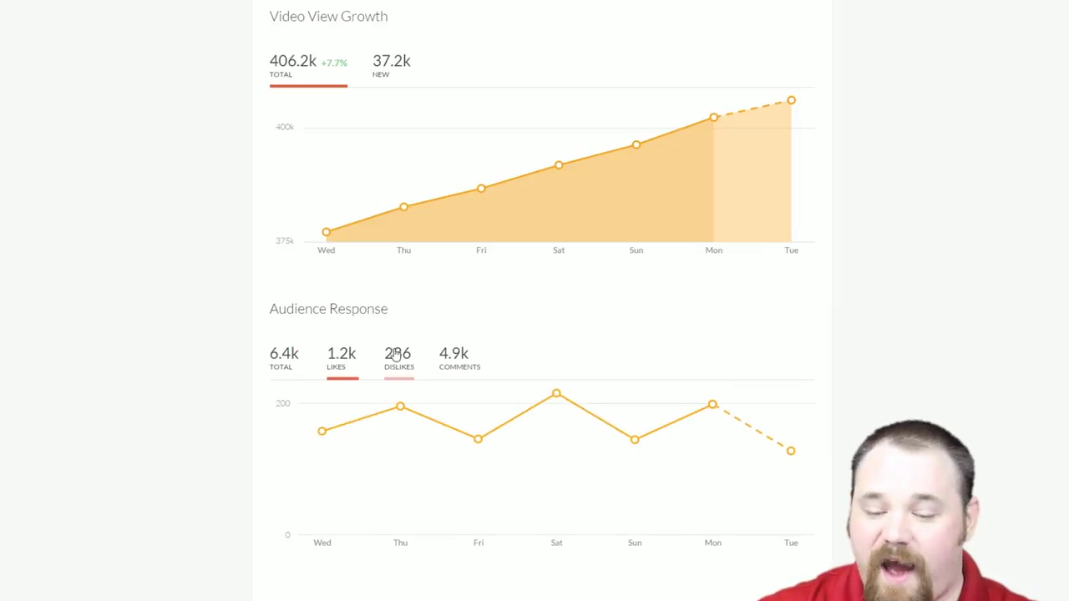
{"action": "left_click", "coordinate": [398, 358]}
{"action": "left_click", "coordinate": [464, 361]}
{"action": "scroll", "coordinate": [451, 251], "scroll_direction": "up", "scroll_amount": 5}
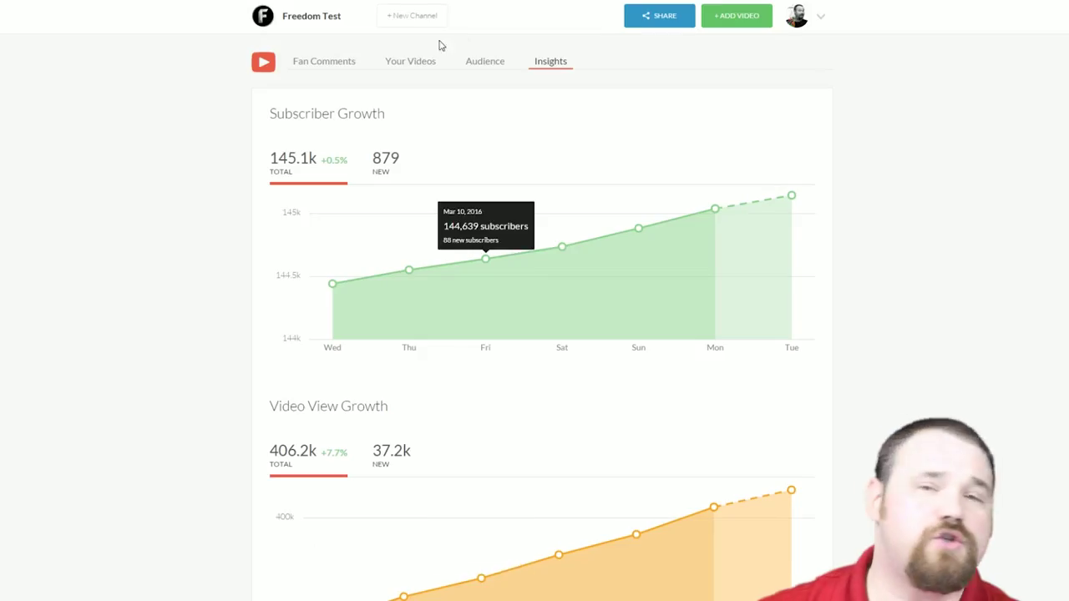
{"action": "left_click", "coordinate": [321, 63]}
{"action": "left_click", "coordinate": [40, 92]}
- Adjust and reset the Twitter follower filter, then review responses to the Mar 12 tweet
{"action": "left_click_drag", "start_coordinate": [452, 96], "coordinate": [499, 102]}
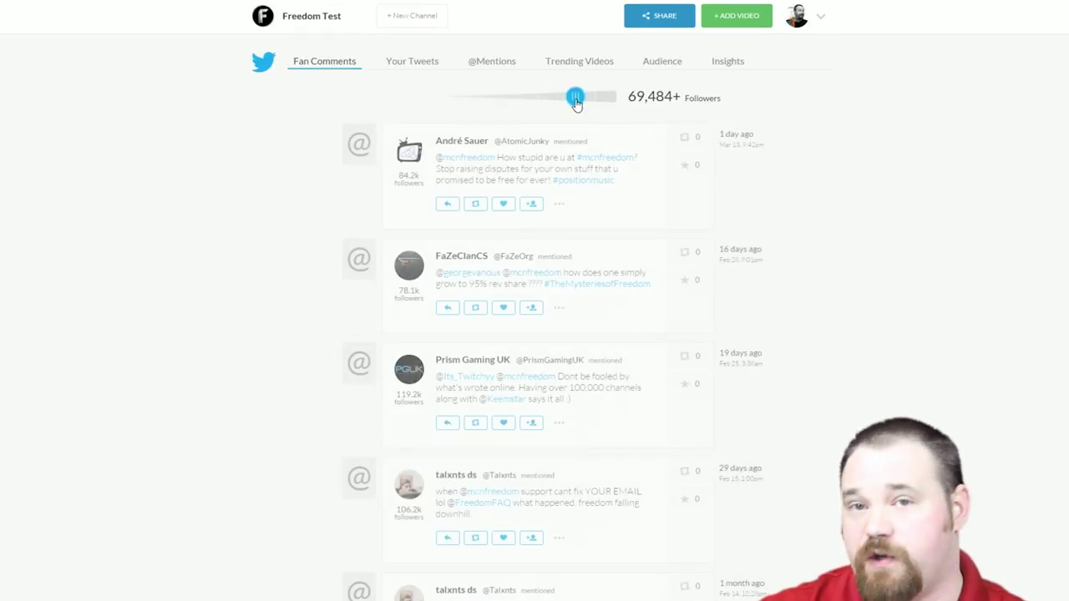
{"action": "mouse_move", "coordinate": [498, 101]}
{"action": "left_mouse_down"}
{"action": "mouse_move", "coordinate": [604, 99]}
{"action": "mouse_move", "coordinate": [327, 114]}
{"action": "left_mouse_up"}
{"action": "left_click", "coordinate": [416, 63]}
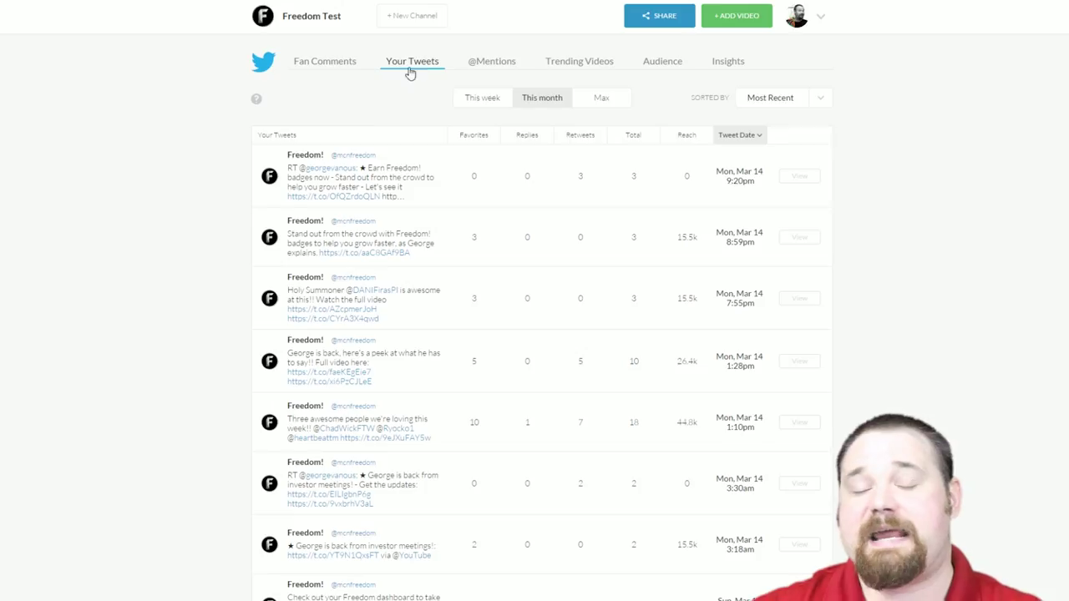
{"action": "scroll", "coordinate": [558, 598], "scroll_direction": "down", "scroll_amount": 3}
{"action": "scroll", "coordinate": [555, 585], "scroll_direction": "down", "scroll_amount": 4}
{"action": "scroll", "coordinate": [554, 556], "scroll_direction": "up", "scroll_amount": 10}
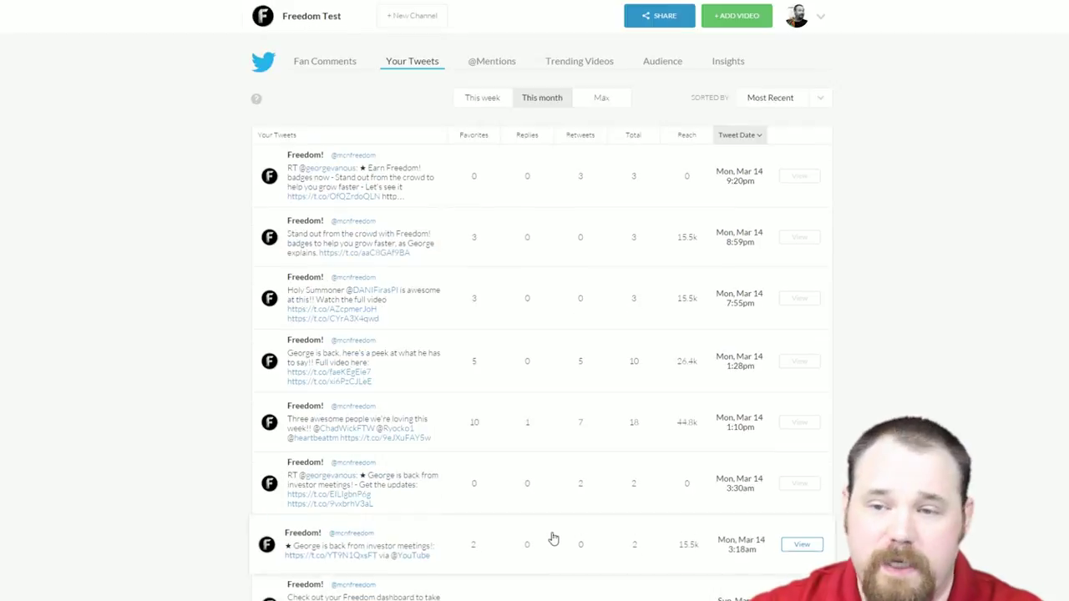
{"action": "scroll", "coordinate": [556, 417], "scroll_direction": "down", "scroll_amount": 1}
{"action": "scroll", "coordinate": [555, 300], "scroll_direction": "down", "scroll_amount": 2}
{"action": "scroll", "coordinate": [553, 306], "scroll_direction": "down", "scroll_amount": 2}
{"action": "left_click", "coordinate": [802, 499]}
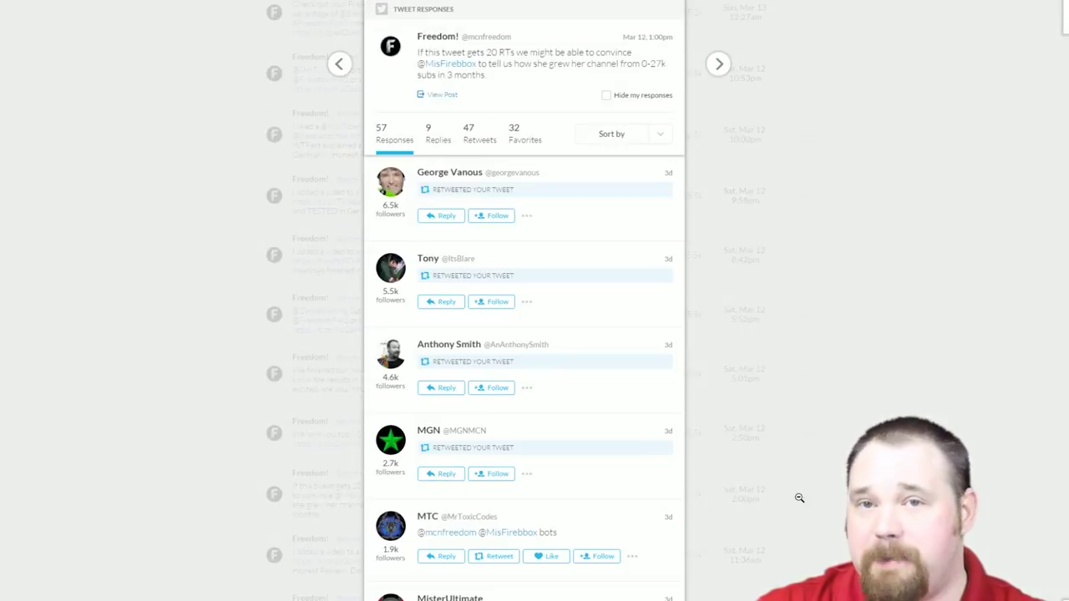
{"action": "scroll", "coordinate": [568, 258], "scroll_direction": "down", "scroll_amount": 5}
{"action": "scroll", "coordinate": [572, 257], "scroll_direction": "down", "scroll_amount": 5}
{"action": "scroll", "coordinate": [579, 270], "scroll_direction": "down", "scroll_amount": 5}
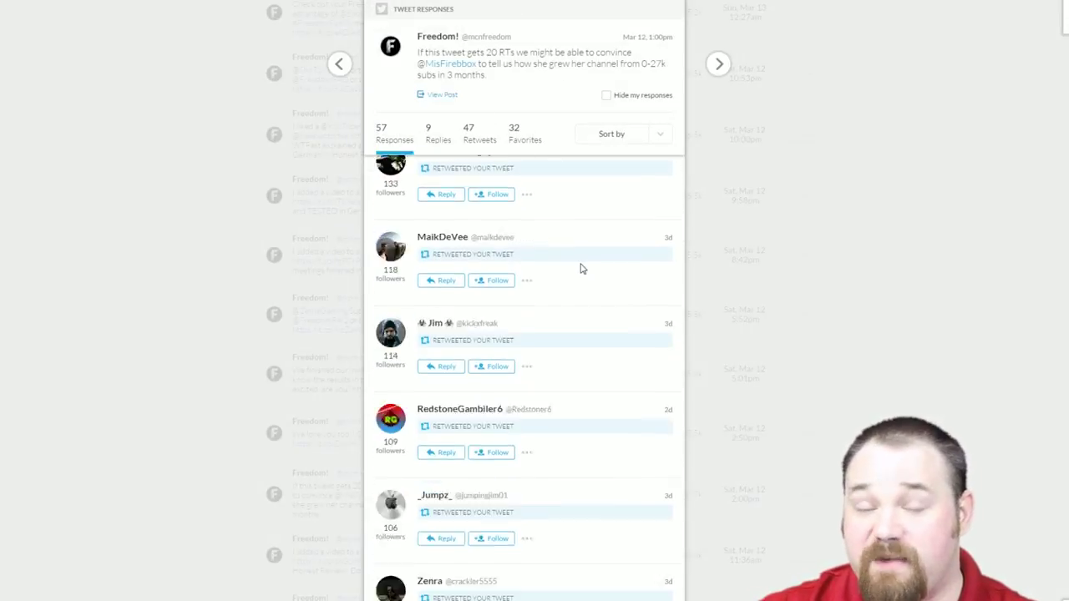
{"action": "scroll", "coordinate": [579, 269], "scroll_direction": "down", "scroll_amount": 5}
{"action": "scroll", "coordinate": [580, 273], "scroll_direction": "down", "scroll_amount": 5}
{"action": "left_click", "coordinate": [1065, 27]}
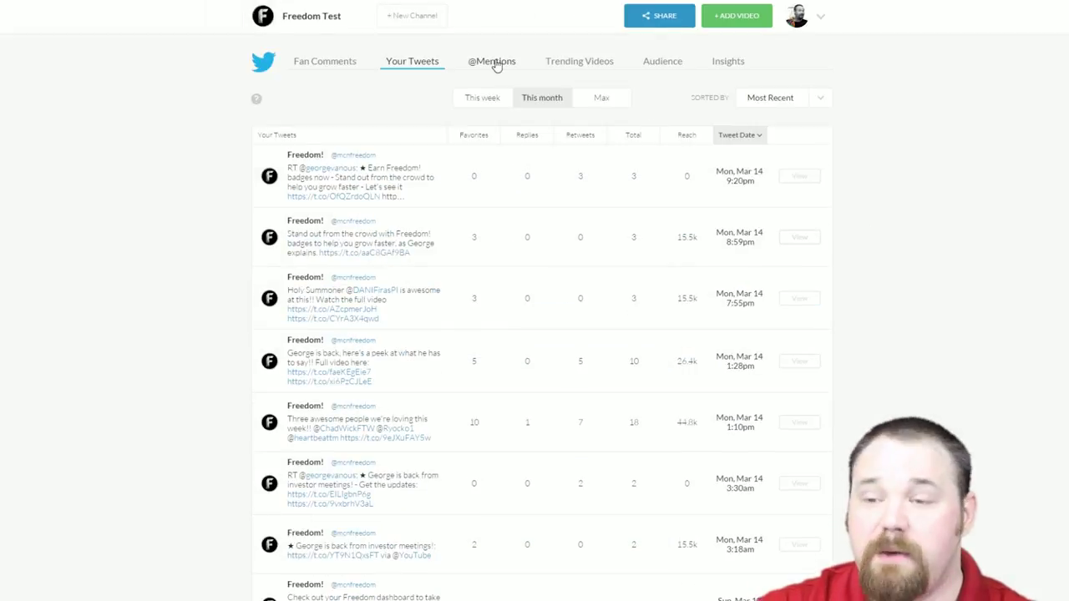
{"action": "left_click", "coordinate": [496, 65]}
{"action": "scroll", "coordinate": [944, 363], "scroll_direction": "down", "scroll_amount": 5}
{"action": "scroll", "coordinate": [949, 370], "scroll_direction": "down", "scroll_amount": 5}
{"action": "scroll", "coordinate": [950, 371], "scroll_direction": "up", "scroll_amount": 10}
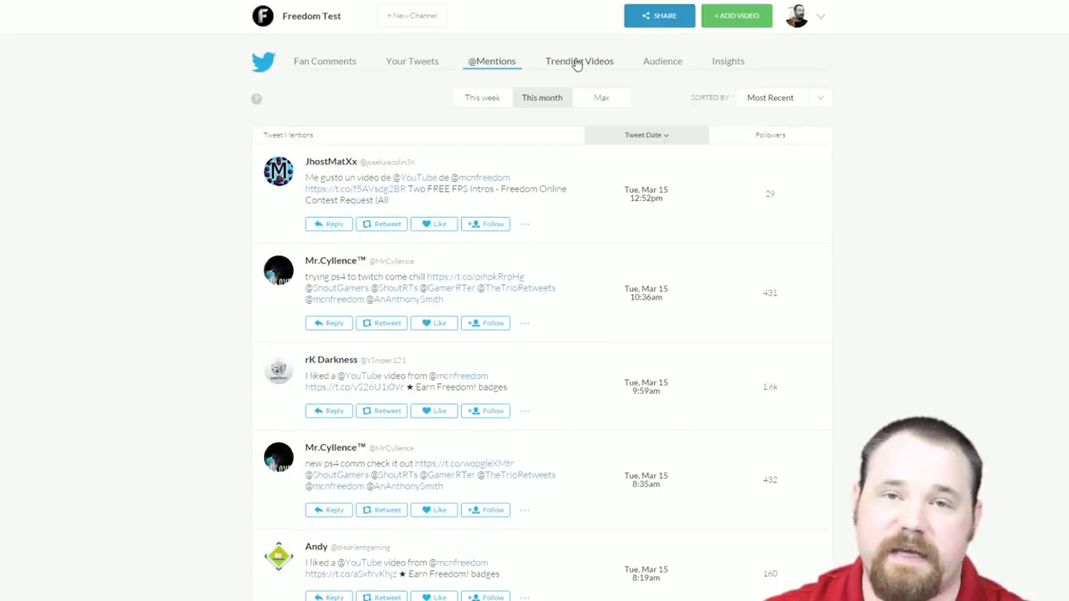
{"action": "left_click", "coordinate": [569, 63]}
{"action": "left_click", "coordinate": [665, 66]}
{"action": "left_click", "coordinate": [728, 64]}
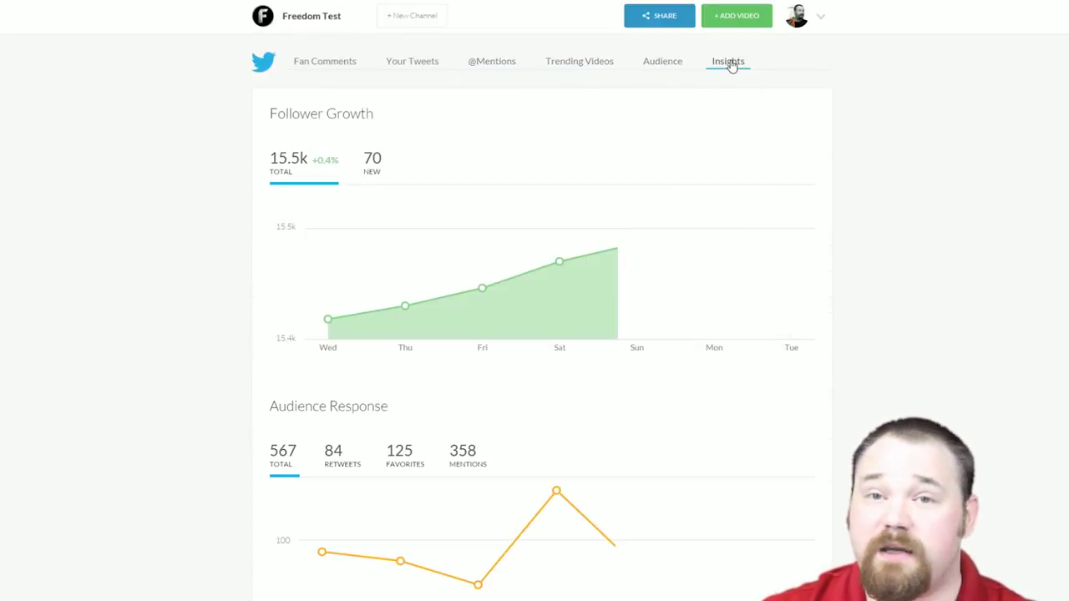
{"action": "scroll", "coordinate": [887, 296], "scroll_direction": "down", "scroll_amount": 5}
{"action": "scroll", "coordinate": [879, 305], "scroll_direction": "down", "scroll_amount": 2}
{"action": "scroll", "coordinate": [879, 305], "scroll_direction": "down", "scroll_amount": 3}
{"action": "scroll", "coordinate": [877, 330], "scroll_direction": "up", "scroll_amount": 10}
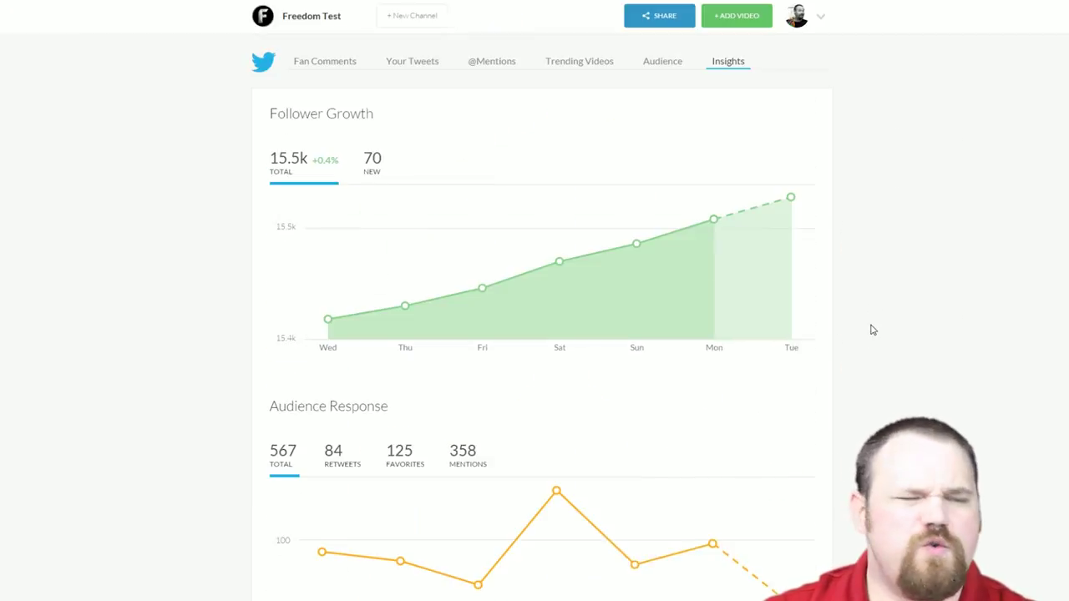
{"action": "left_click", "coordinate": [37, 167]}
{"action": "scroll", "coordinate": [851, 265], "scroll_direction": "down", "scroll_amount": 10}
{"action": "scroll", "coordinate": [851, 265], "scroll_direction": "up", "scroll_amount": 10}
- Load a channel video from the Share page's Video Clip list into the clip editor
{"action": "left_click", "coordinate": [33, 50]}
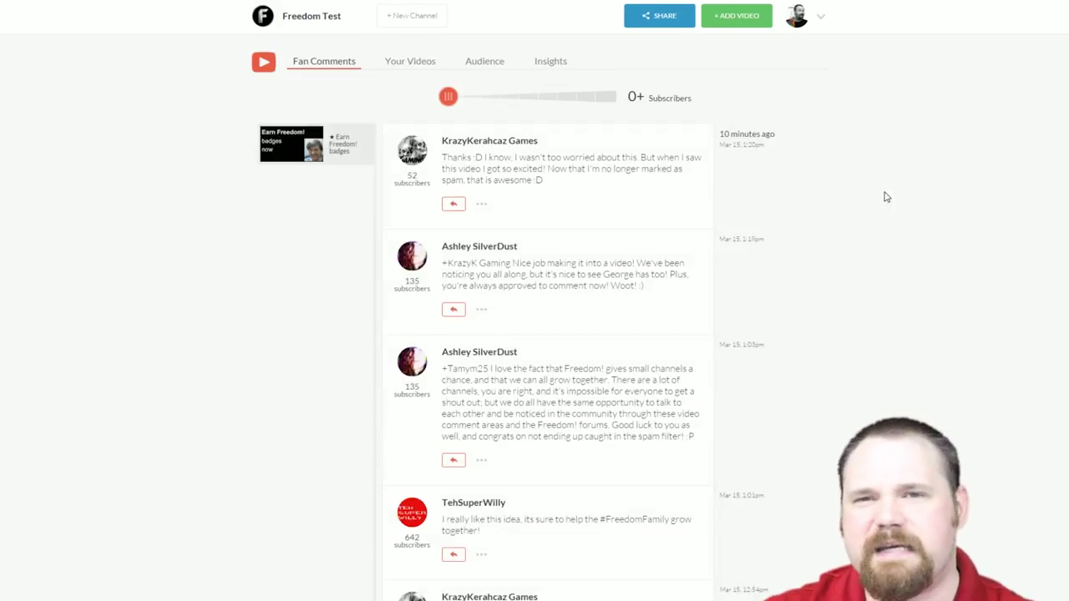
{"action": "left_click", "coordinate": [28, 215]}
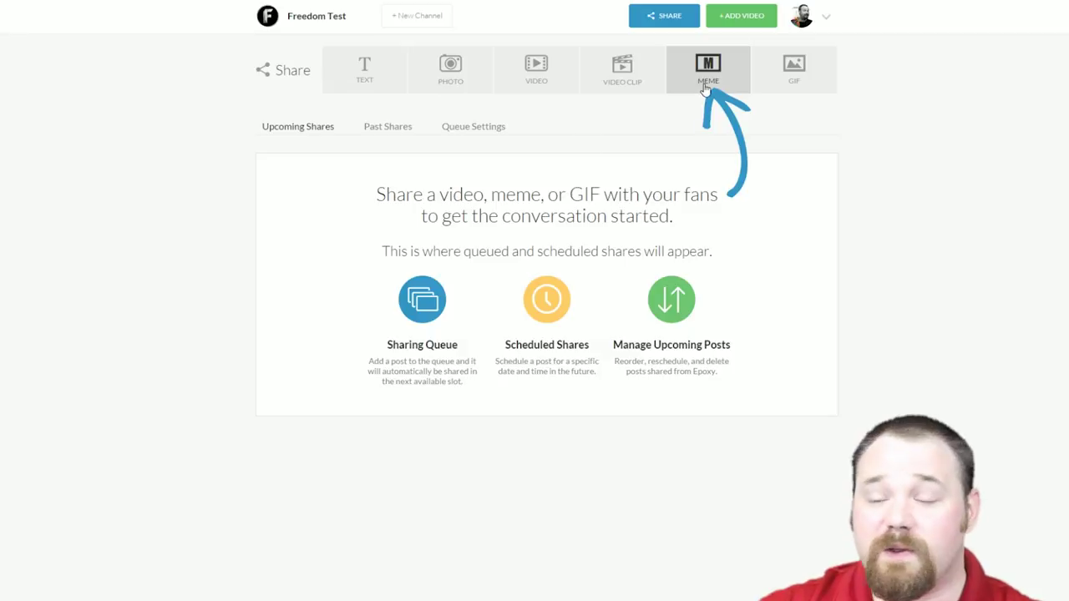
{"action": "left_click", "coordinate": [635, 89]}
{"action": "scroll", "coordinate": [494, 396], "scroll_direction": "down", "scroll_amount": 3}
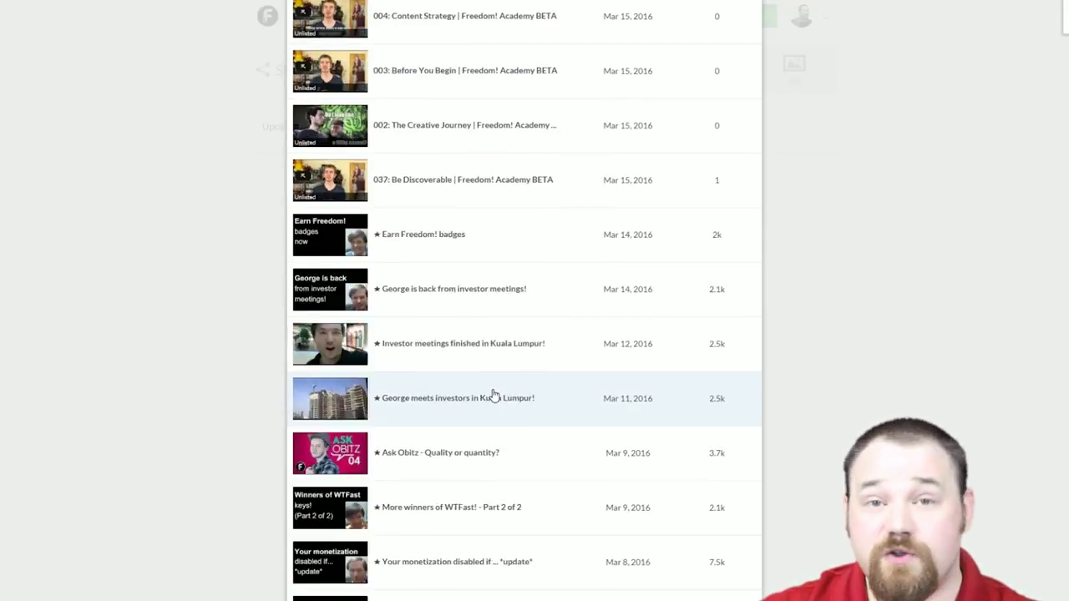
{"action": "scroll", "coordinate": [477, 379], "scroll_direction": "down", "scroll_amount": 5}
{"action": "scroll", "coordinate": [453, 387], "scroll_direction": "down", "scroll_amount": 3}
{"action": "scroll", "coordinate": [451, 390], "scroll_direction": "down", "scroll_amount": 4}
{"action": "scroll", "coordinate": [450, 389], "scroll_direction": "down", "scroll_amount": 2}
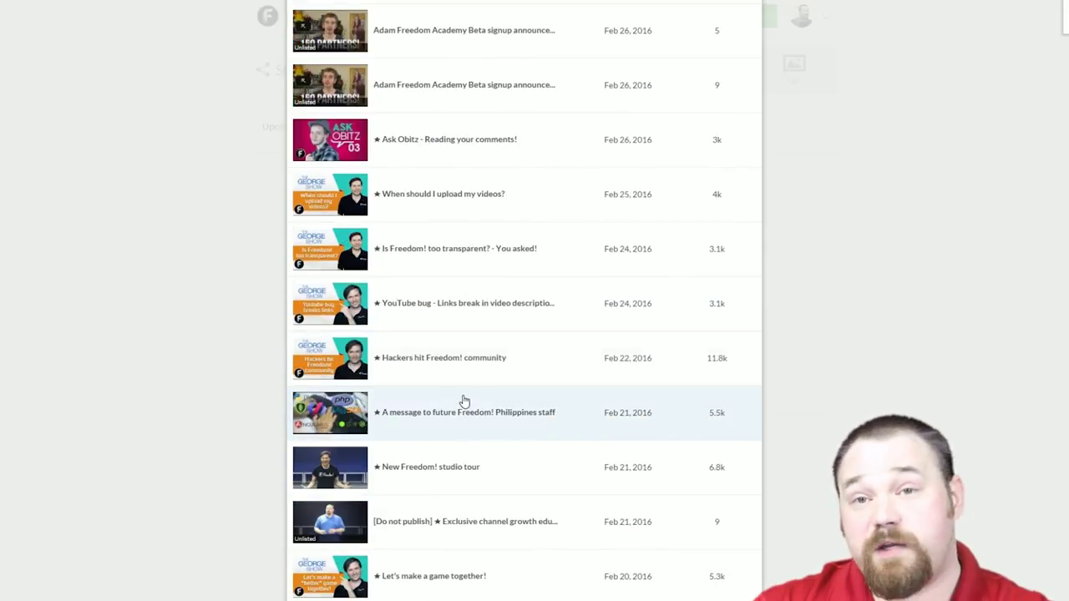
{"action": "left_click", "coordinate": [464, 402]}
{"action": "left_click", "coordinate": [751, 237]}
- Record several stretches of the playing video into a roughly 24-second clip and preview it
{"action": "left_click", "coordinate": [518, 125]}
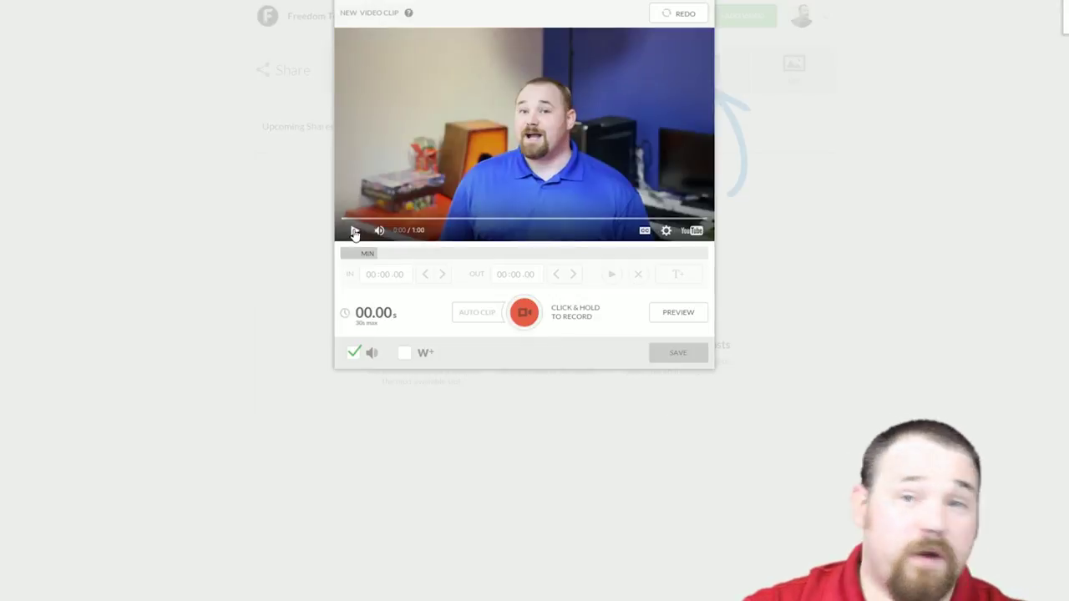
{"action": "left_click", "coordinate": [524, 313]}
{"action": "left_click", "coordinate": [525, 314]}
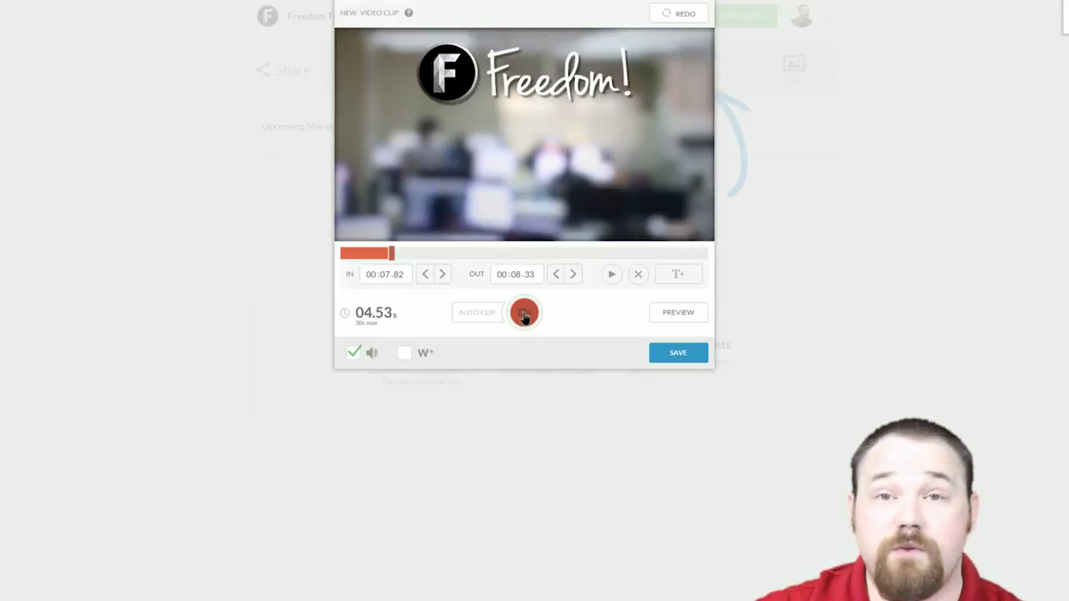
{"action": "left_click", "coordinate": [524, 311]}
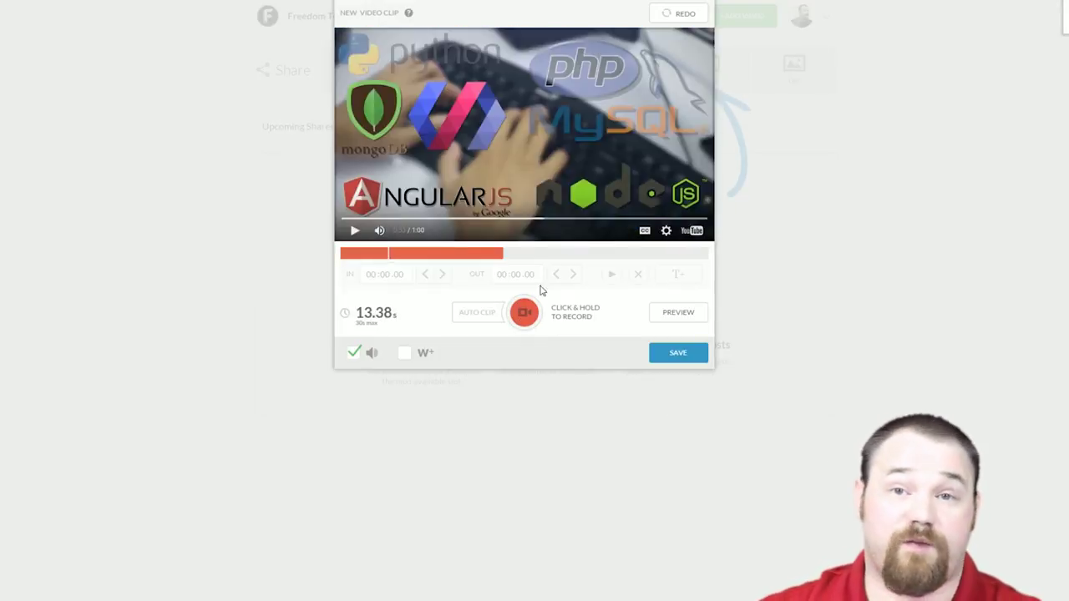
{"action": "left_click_drag", "start_coordinate": [521, 324], "coordinate": [528, 319]}
{"action": "left_click", "coordinate": [658, 220]}
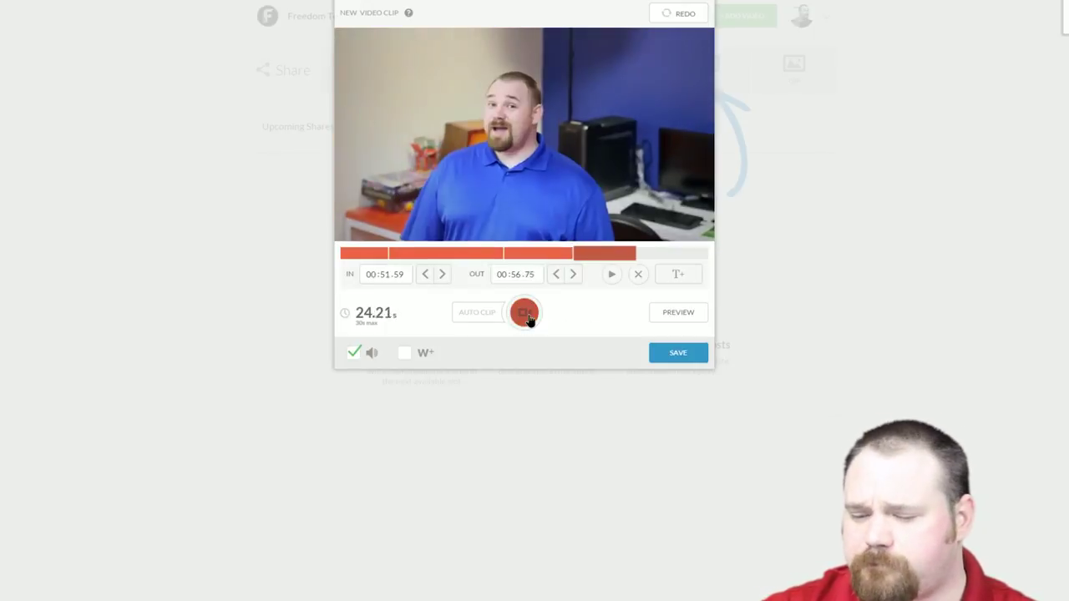
{"action": "left_click", "coordinate": [678, 352]}
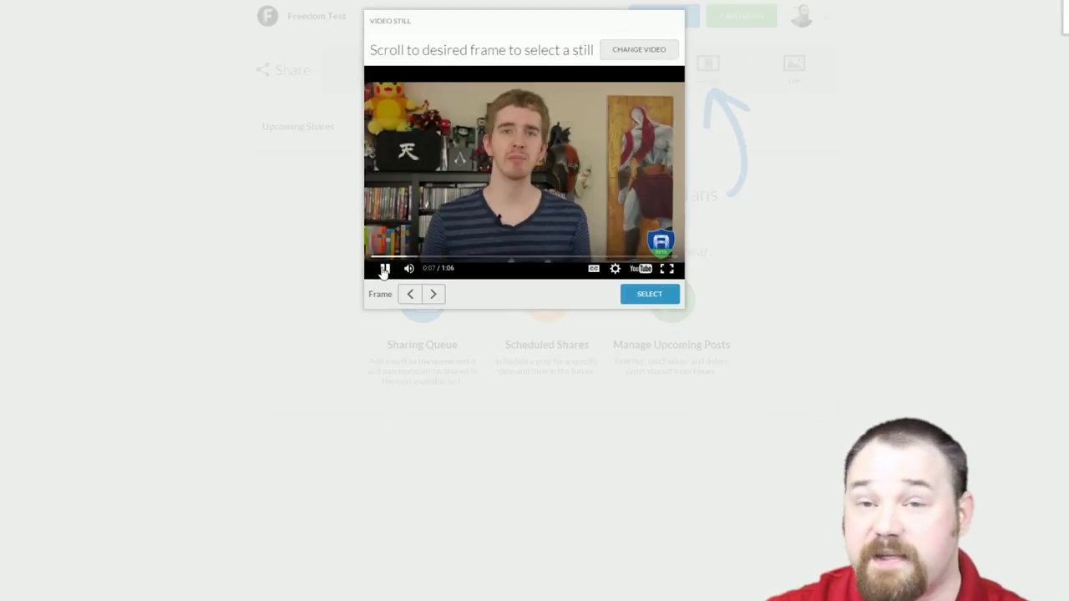
- Capture a paused video frame, caption it 'When you got' / 'Them fire YouTube tips!!', and add black borders
{"action": "left_click", "coordinate": [384, 267]}
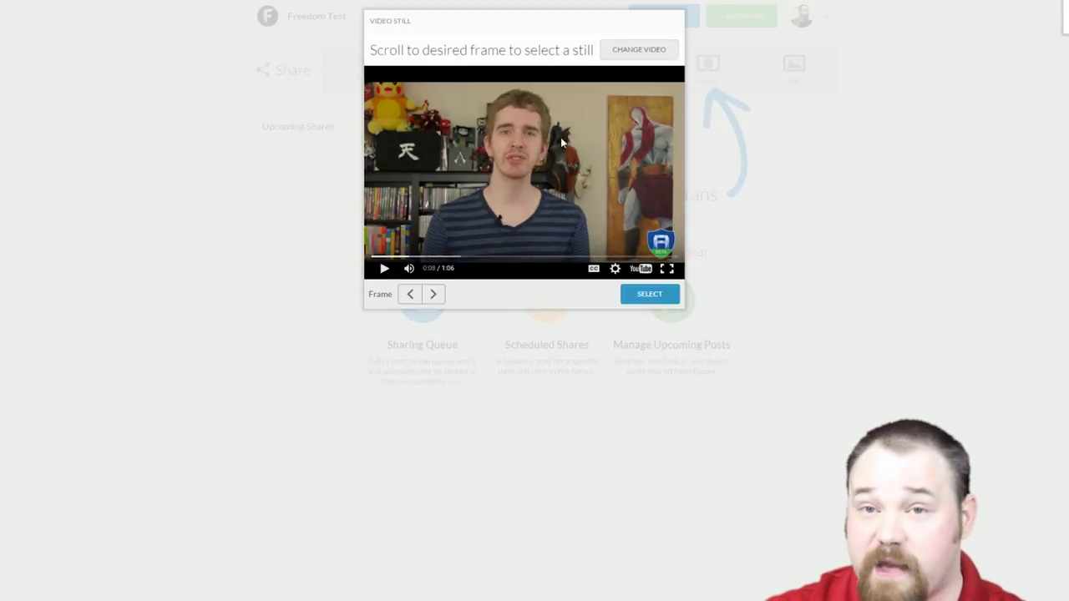
{"action": "left_click", "coordinate": [433, 294]}
{"action": "left_click", "coordinate": [647, 294]}
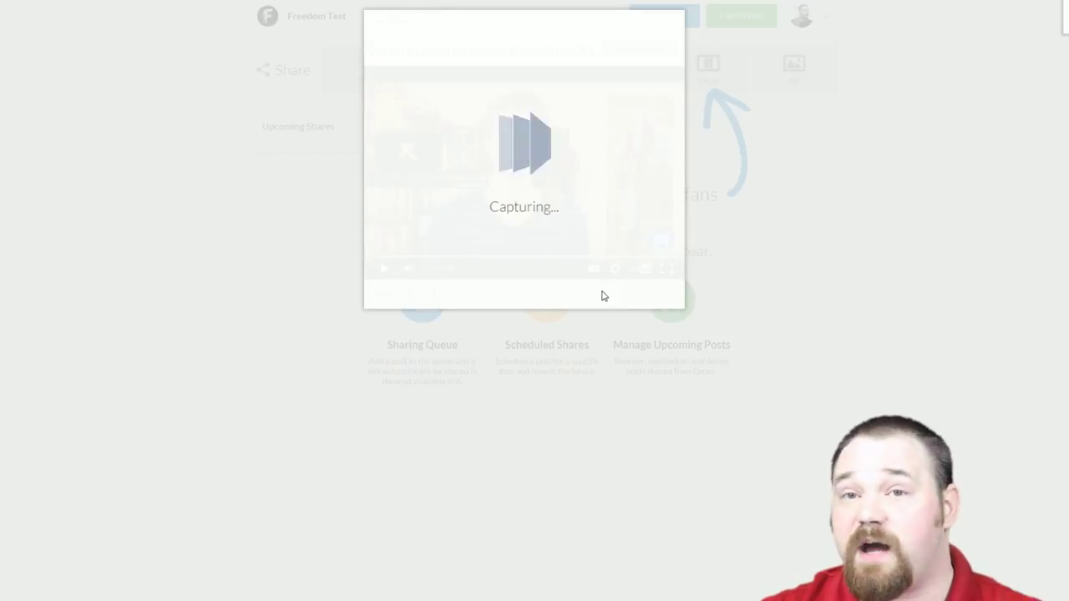
{"action": "type", "text": "When you got"}
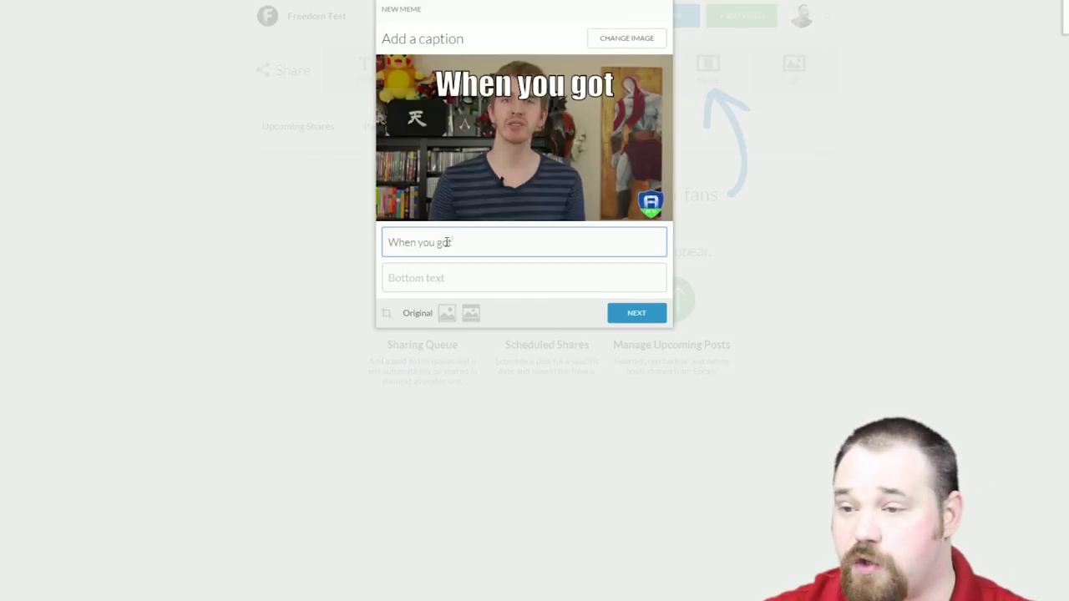
{"action": "left_click", "coordinate": [434, 279]}
{"action": "type", "text": "Them fire YouTube tips!!"}
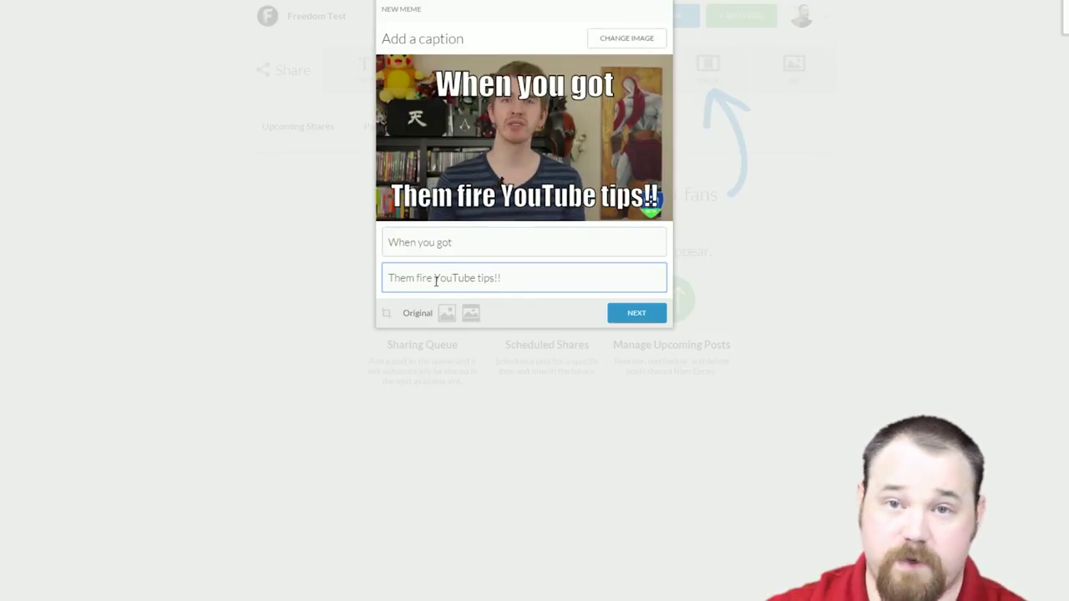
{"action": "left_click", "coordinate": [471, 313]}
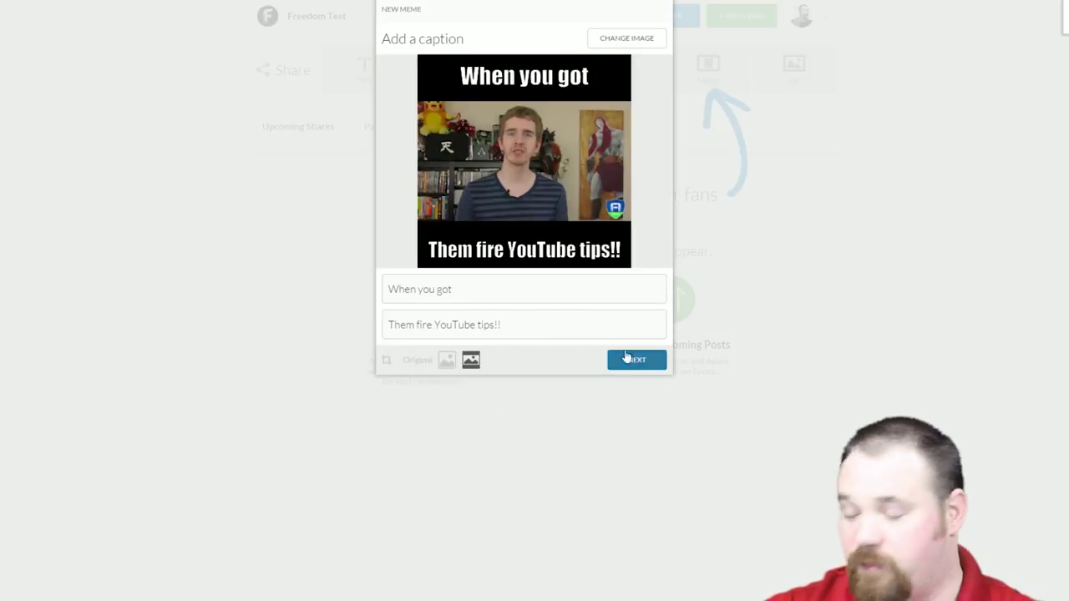
{"action": "left_click", "coordinate": [627, 358]}
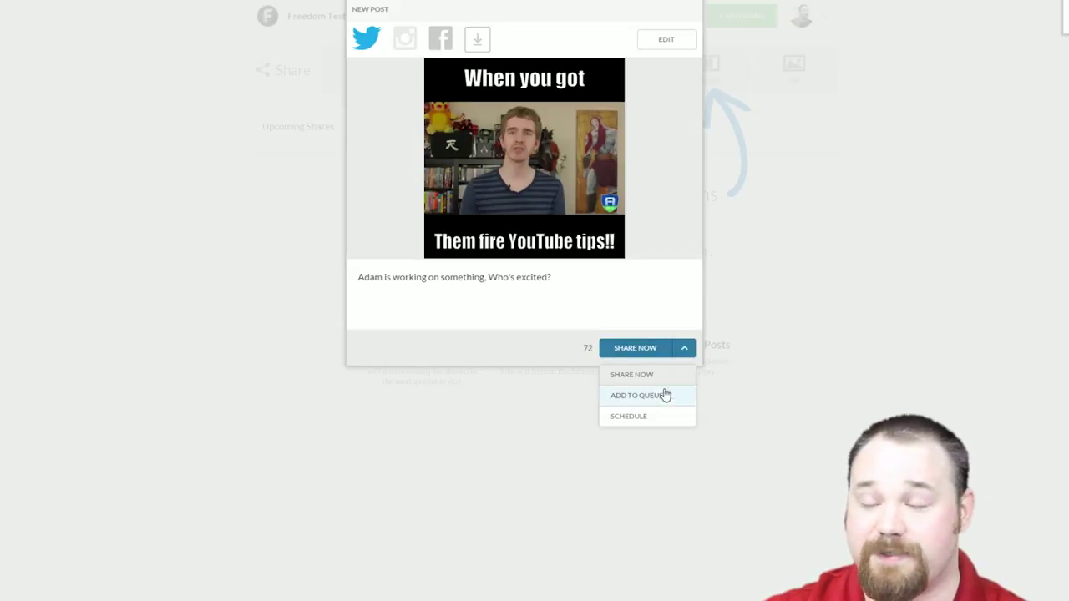
- Share the 'Adam is working on something, Who's excited?' meme post to Twitter and close the confirmation
{"action": "left_click", "coordinate": [640, 351]}
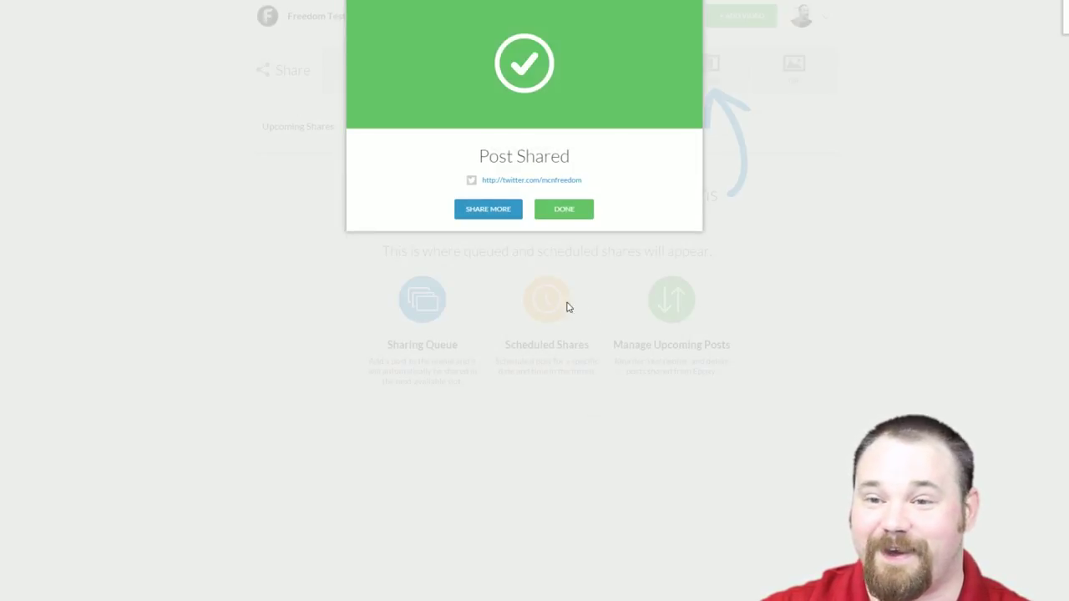
{"action": "left_click", "coordinate": [564, 209]}
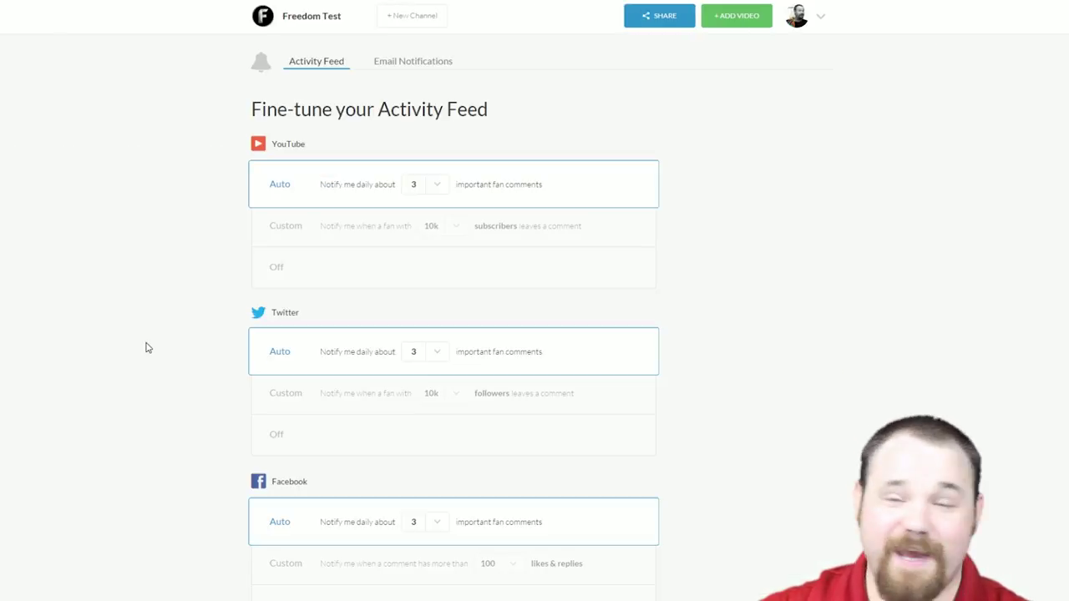
{"action": "scroll", "coordinate": [146, 345], "scroll_direction": "down", "scroll_amount": 2}
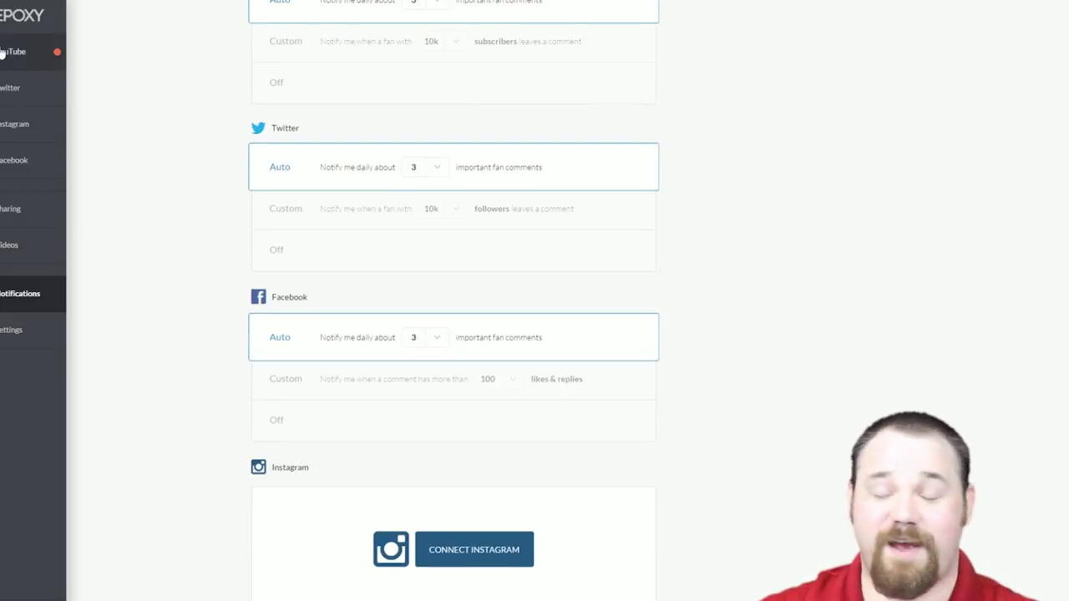
- Review the two Twitter posts in Past Shares, then show the Queue Settings schedule
{"action": "left_click", "coordinate": [13, 51]}
{"action": "left_click", "coordinate": [17, 219]}
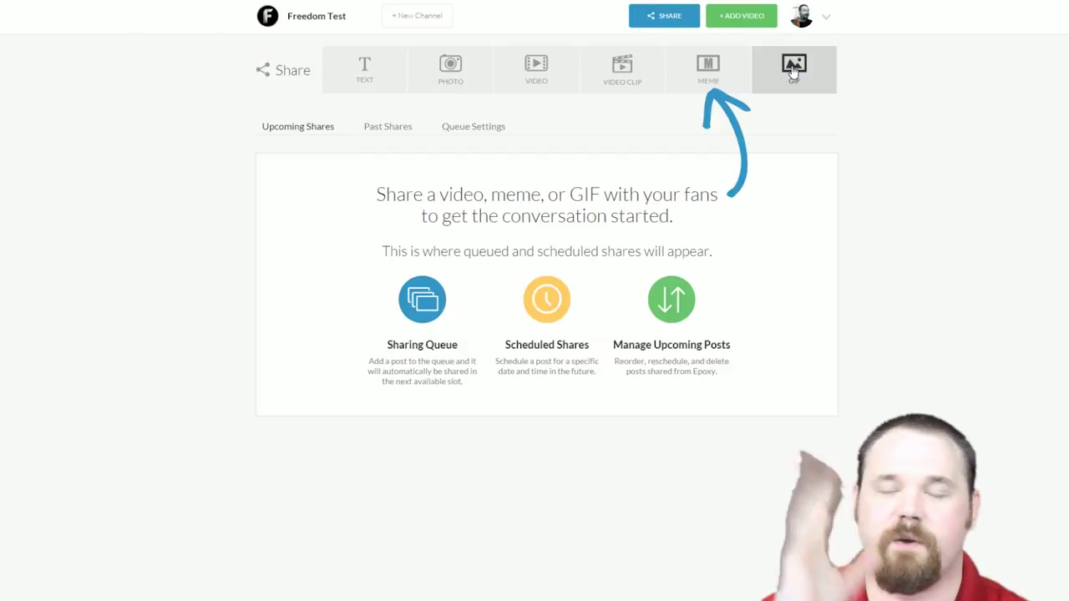
{"action": "left_click", "coordinate": [386, 128]}
{"action": "scroll", "coordinate": [840, 408], "scroll_direction": "down", "scroll_amount": 2}
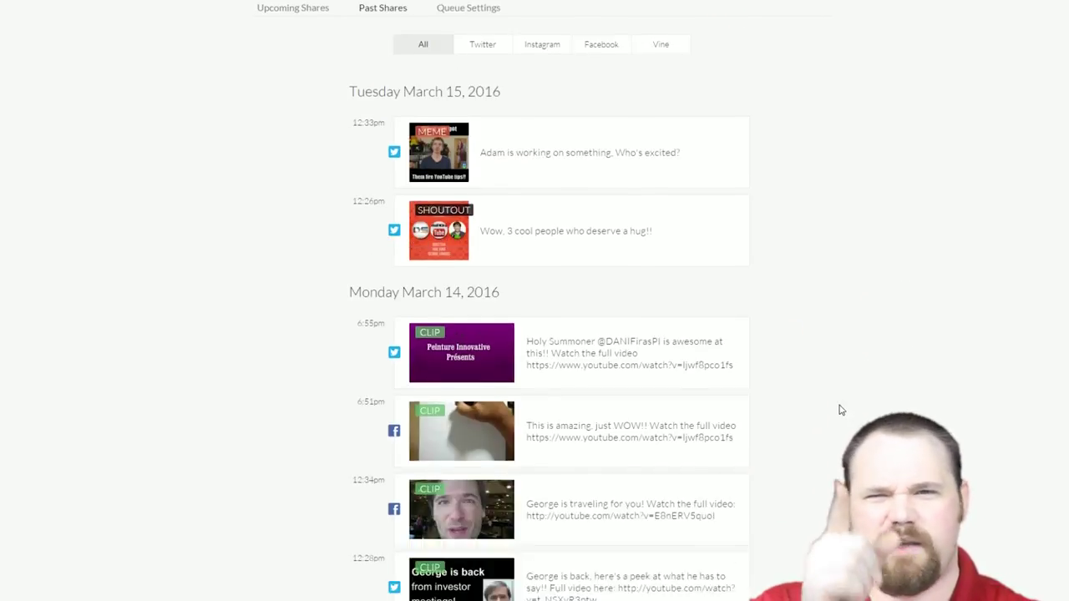
{"action": "scroll", "coordinate": [832, 412], "scroll_direction": "down", "scroll_amount": 2}
{"action": "scroll", "coordinate": [832, 412], "scroll_direction": "down", "scroll_amount": 2}
{"action": "scroll", "coordinate": [832, 414], "scroll_direction": "up", "scroll_amount": 6}
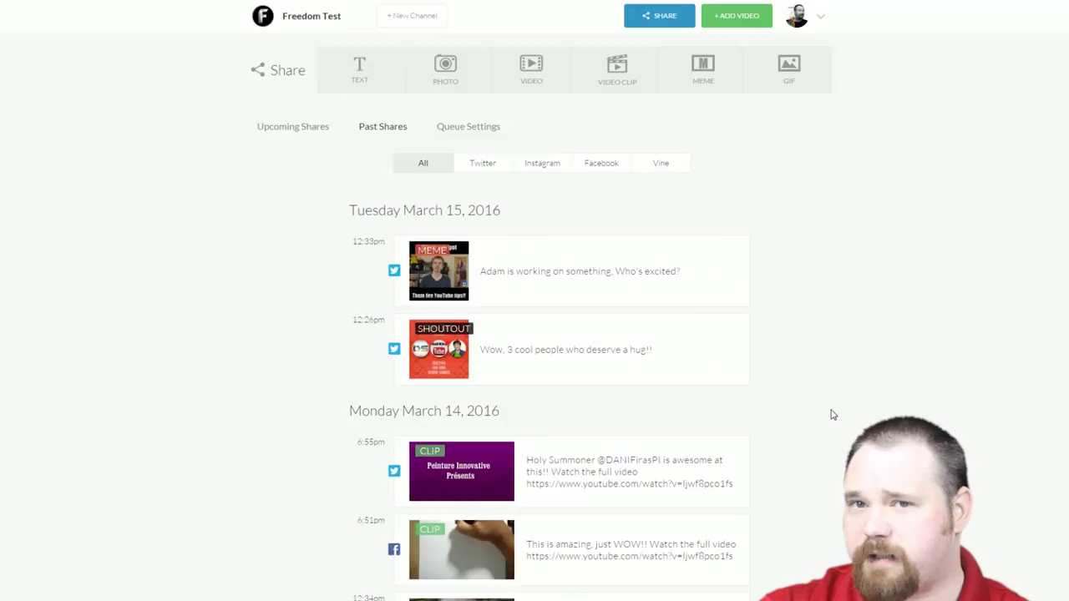
{"action": "left_click", "coordinate": [472, 127]}
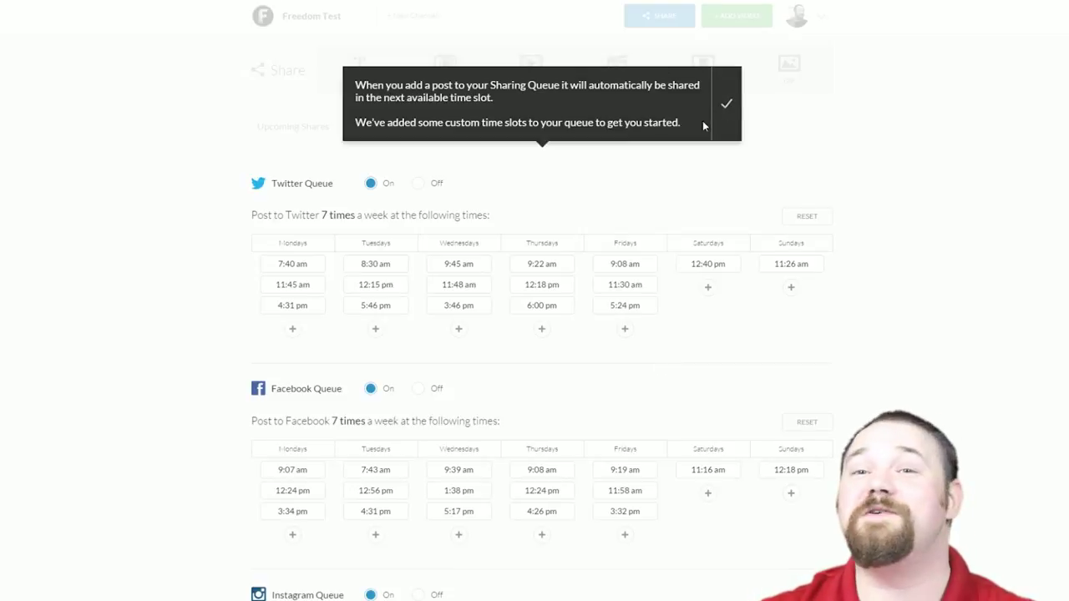
{"action": "left_click", "coordinate": [725, 105]}
{"action": "scroll", "coordinate": [670, 193], "scroll_direction": "down", "scroll_amount": 1}
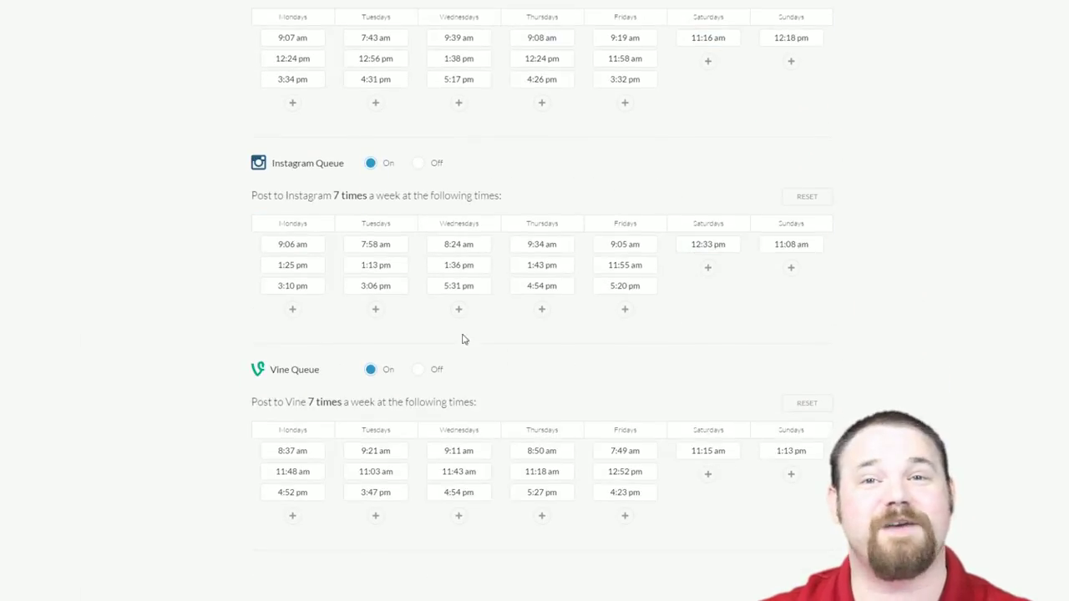